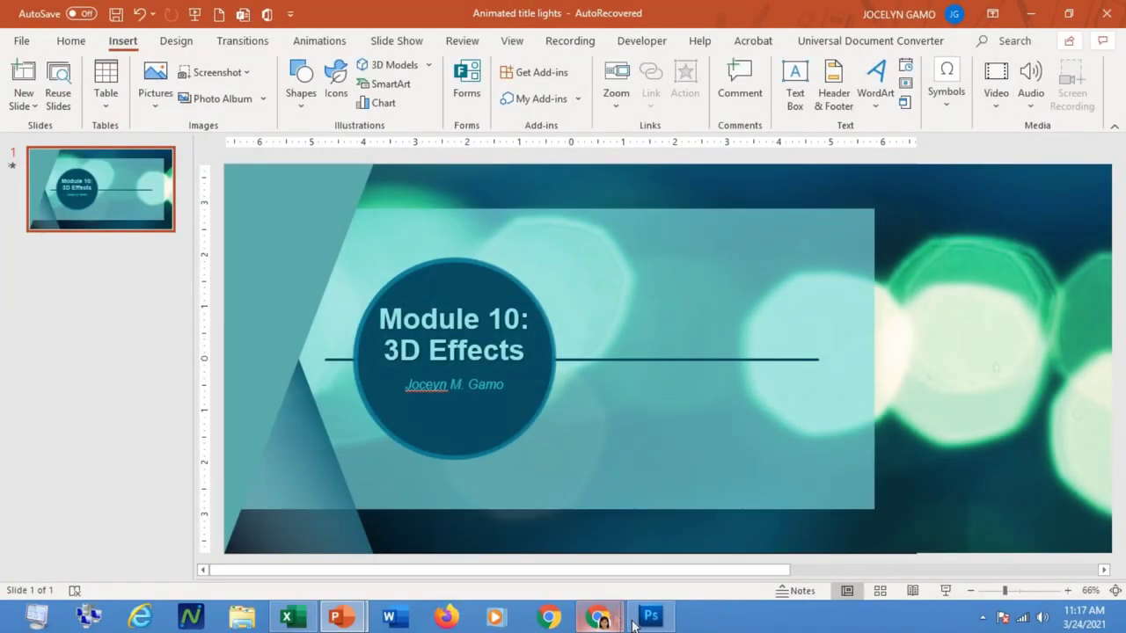
Switch to Photoshop, create a 1920 × 1080 pixel RGB document with a white background, and convert its Background into regular Layer 0
left_click(639, 620)
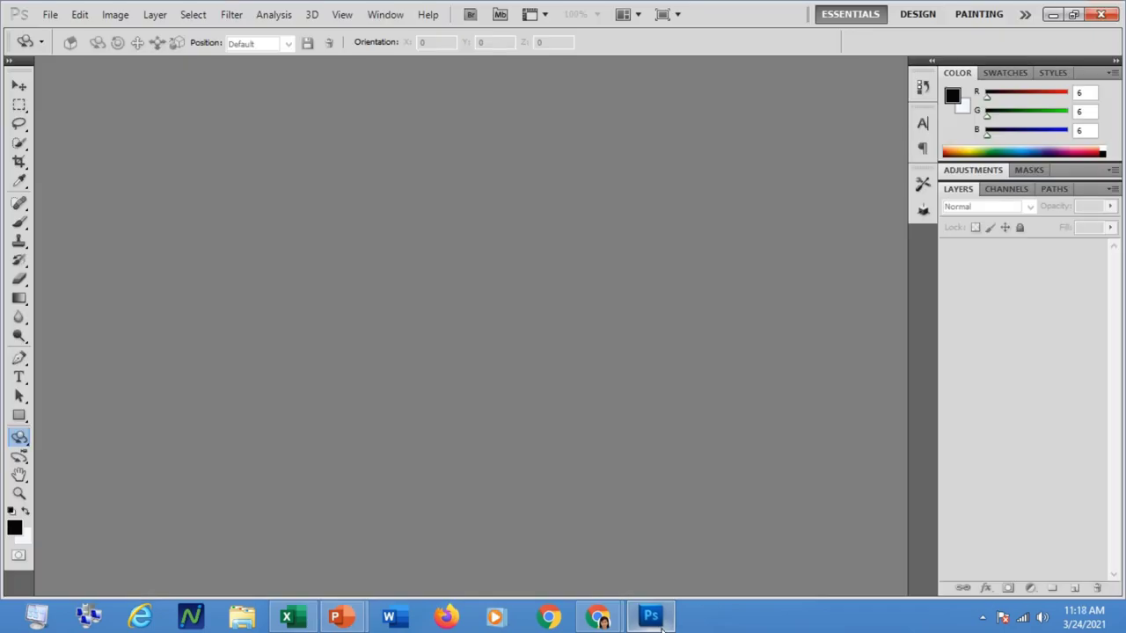
left_click(49, 14)
left_click(68, 32)
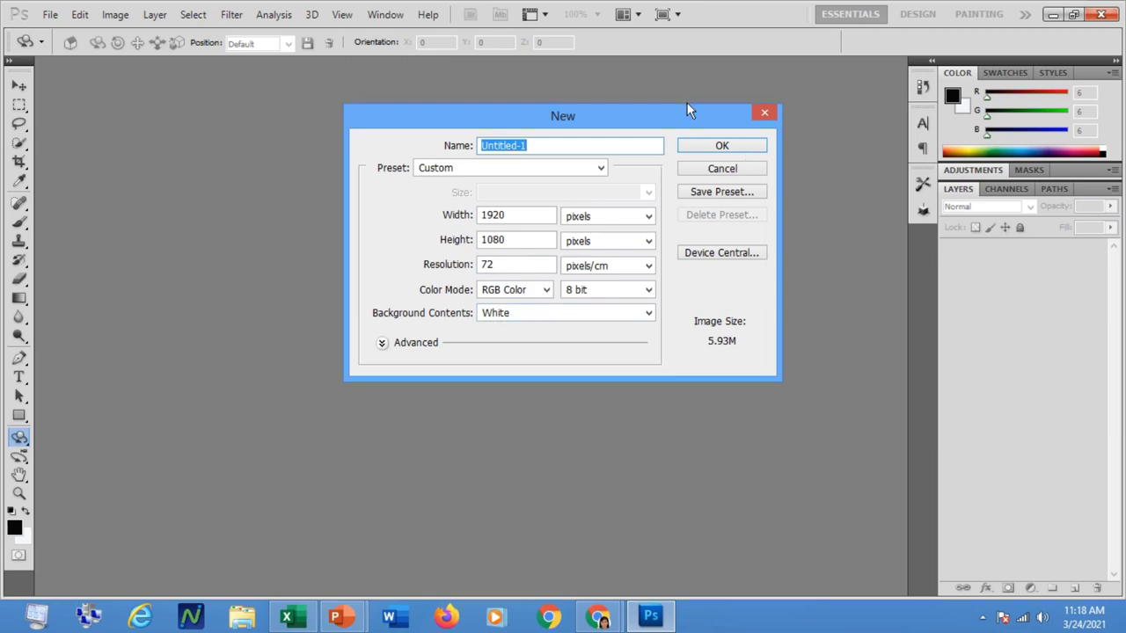
left_click(720, 145)
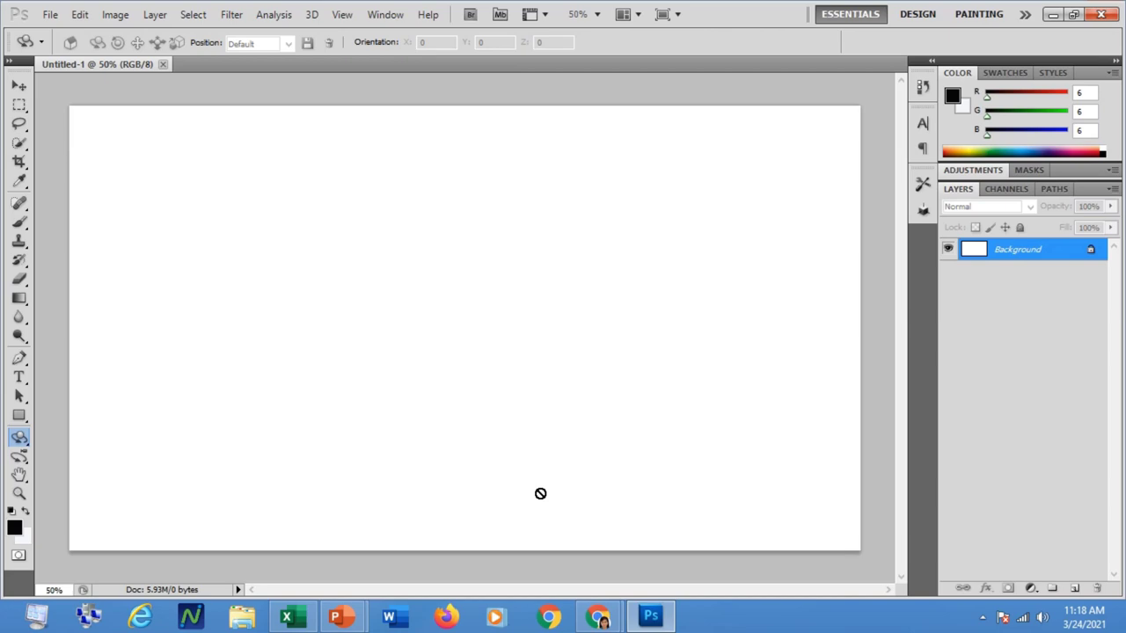
double_click(1018, 253)
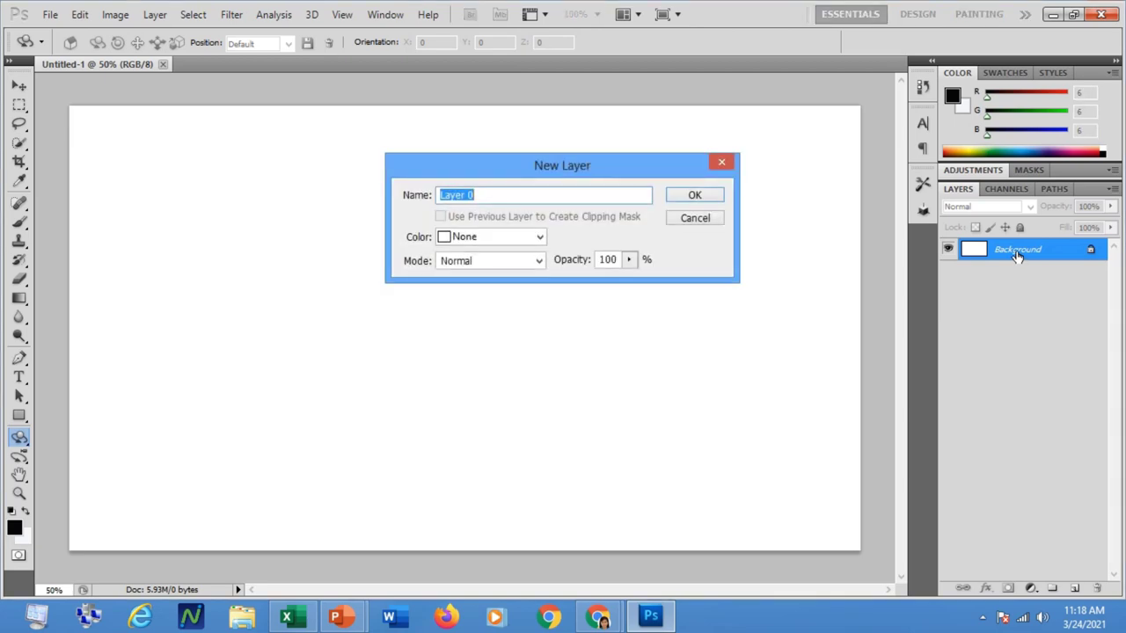
left_click(694, 197)
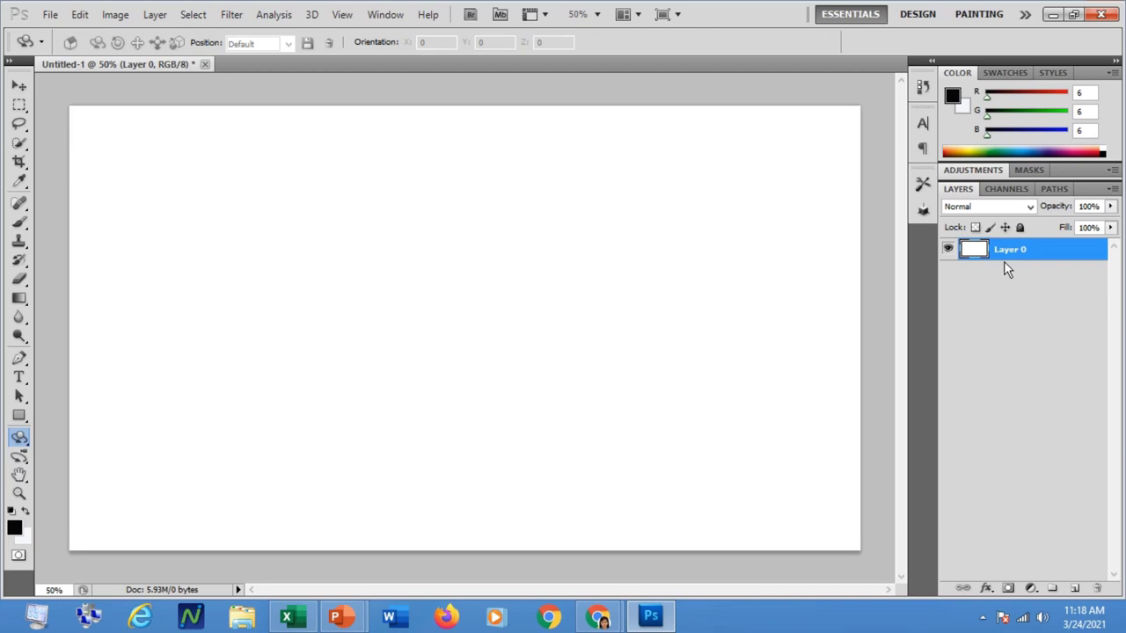
Add a Gradient Overlay to Layer 0 using the reversed black-to-white gradient, Radial style and 150% scale
left_click(986, 589)
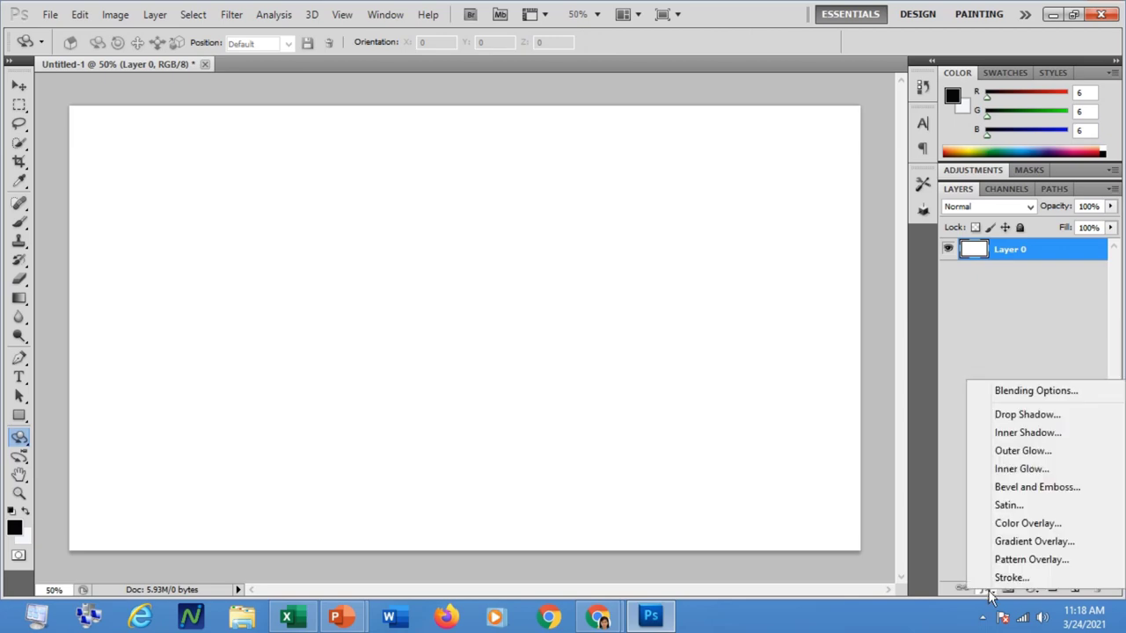
left_click(999, 542)
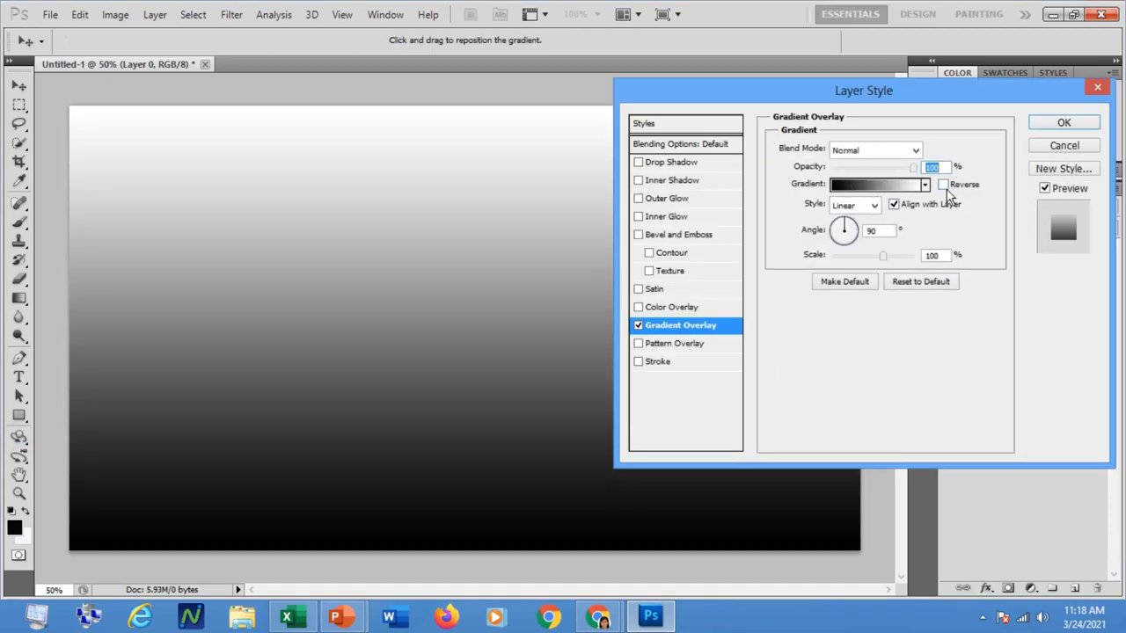
left_click(943, 185)
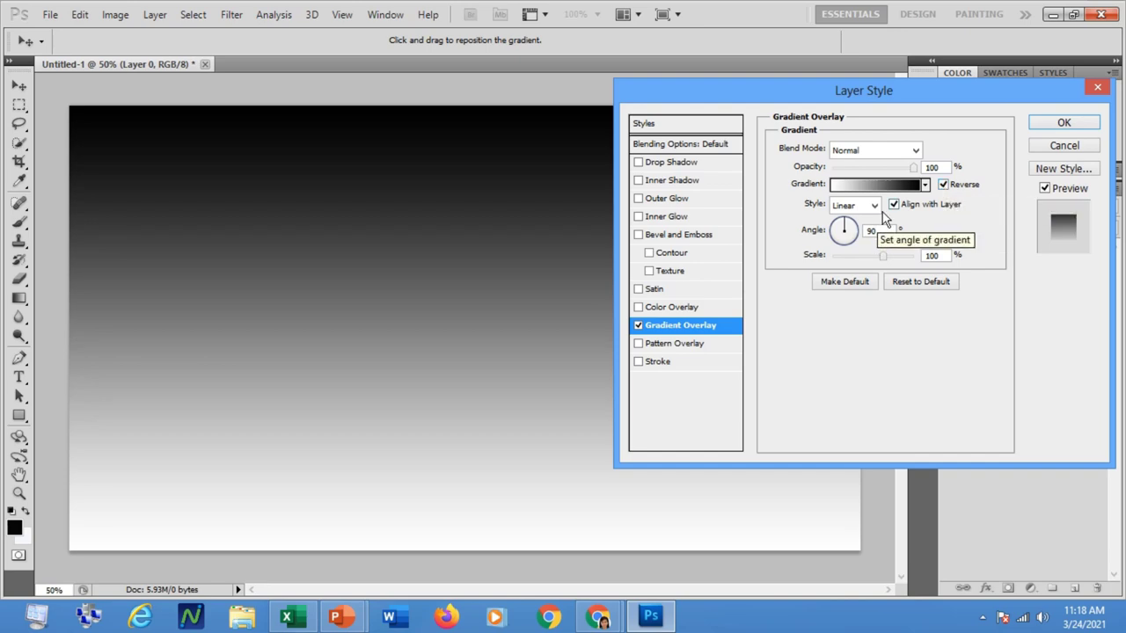
left_click(874, 205)
left_click(846, 229)
left_click_drag(882, 256, 913, 256)
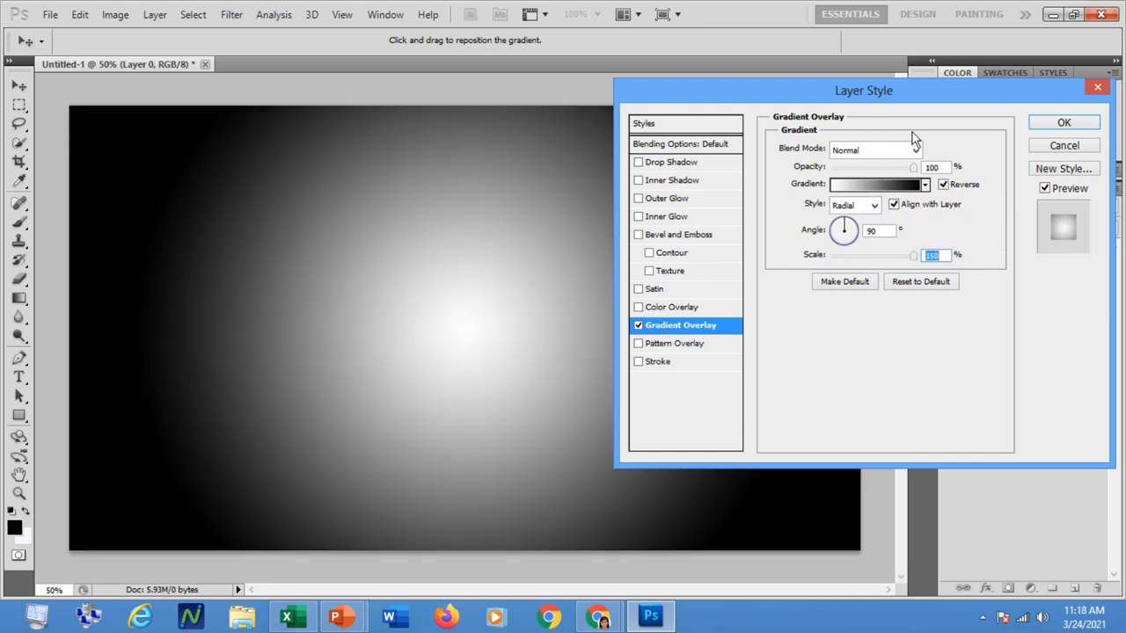
Set the Gradient Overlay's opacity to 40%, keep the black-to-white gradient, and apply the layer style
double_click(937, 166)
type("40")
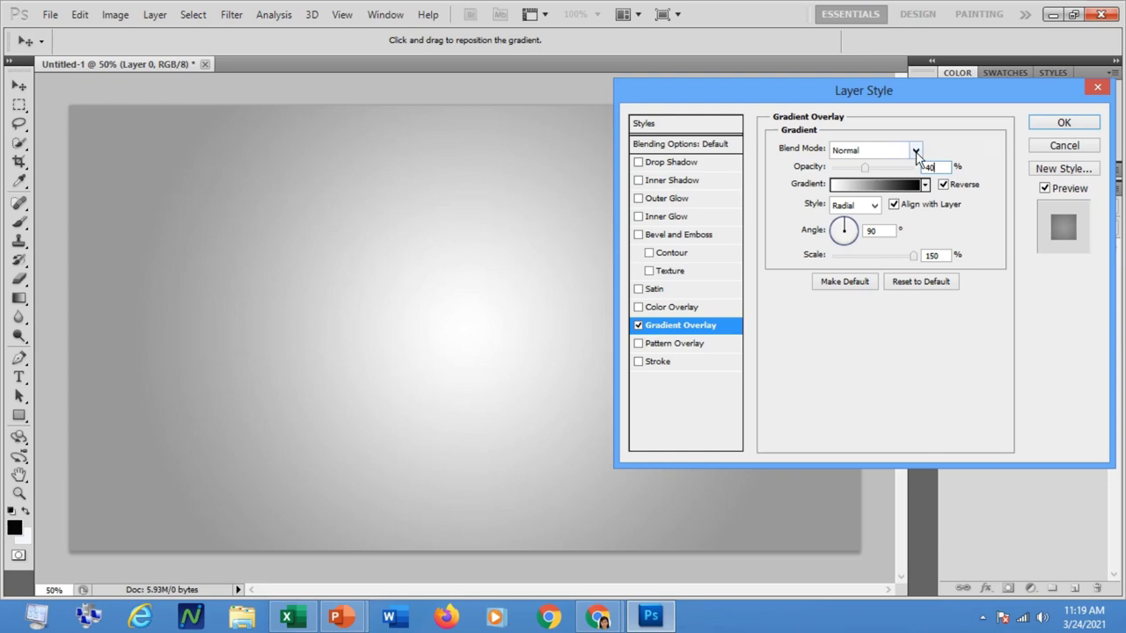
left_click(925, 185)
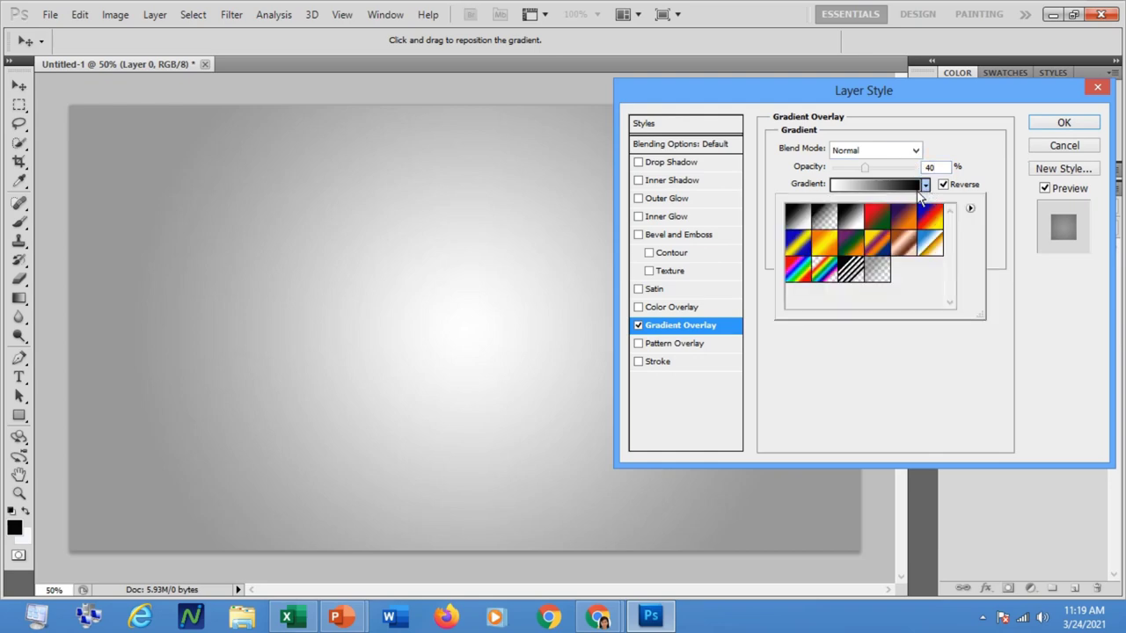
left_click(1025, 300)
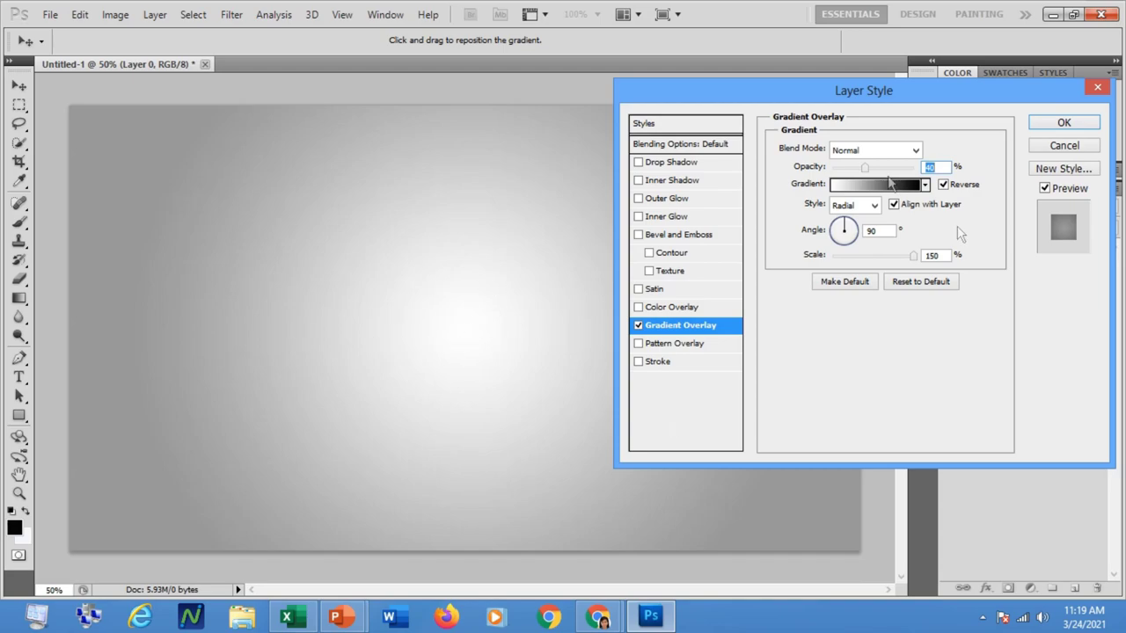
left_click(1058, 124)
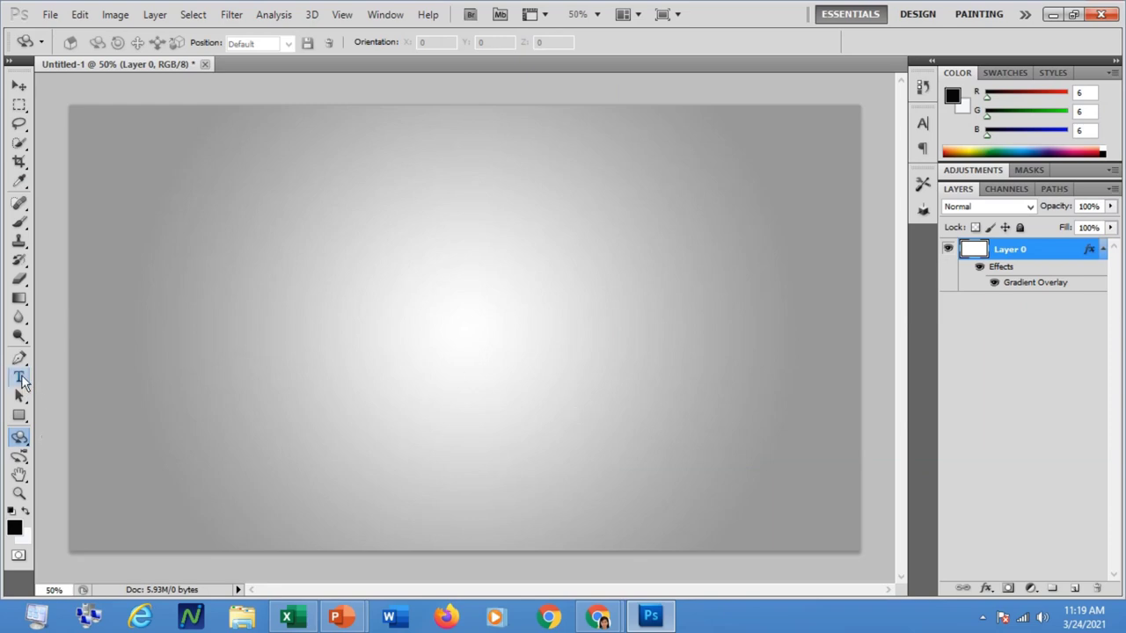
Add the text "JM" in black 200 pt Trajan Pro and move it to the centre of the canvas
left_click(20, 378)
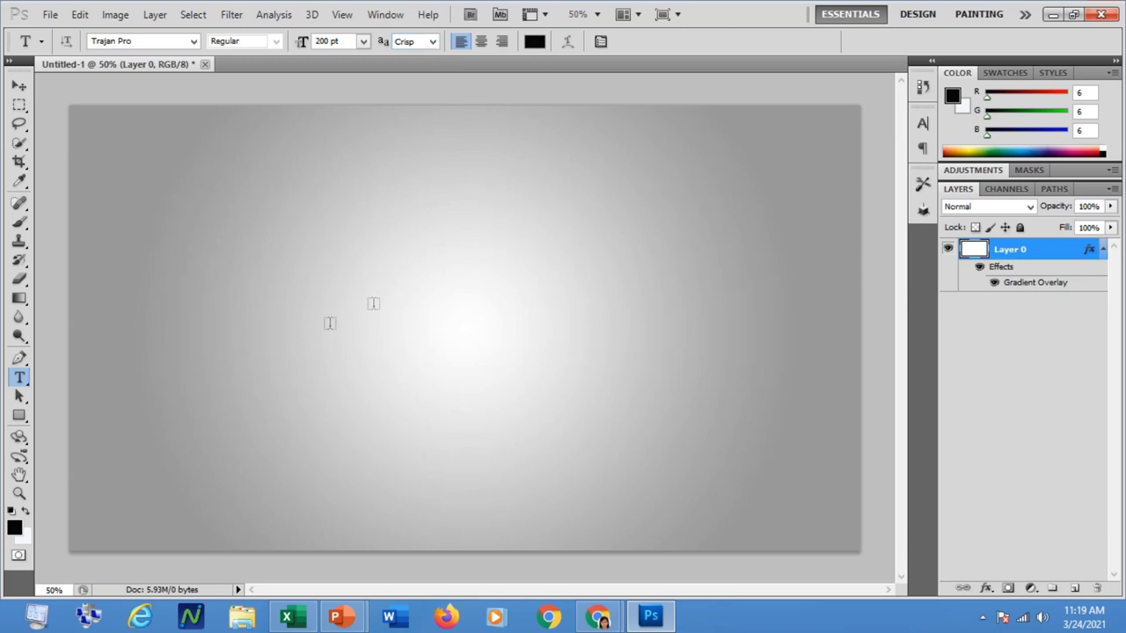
left_click(373, 315)
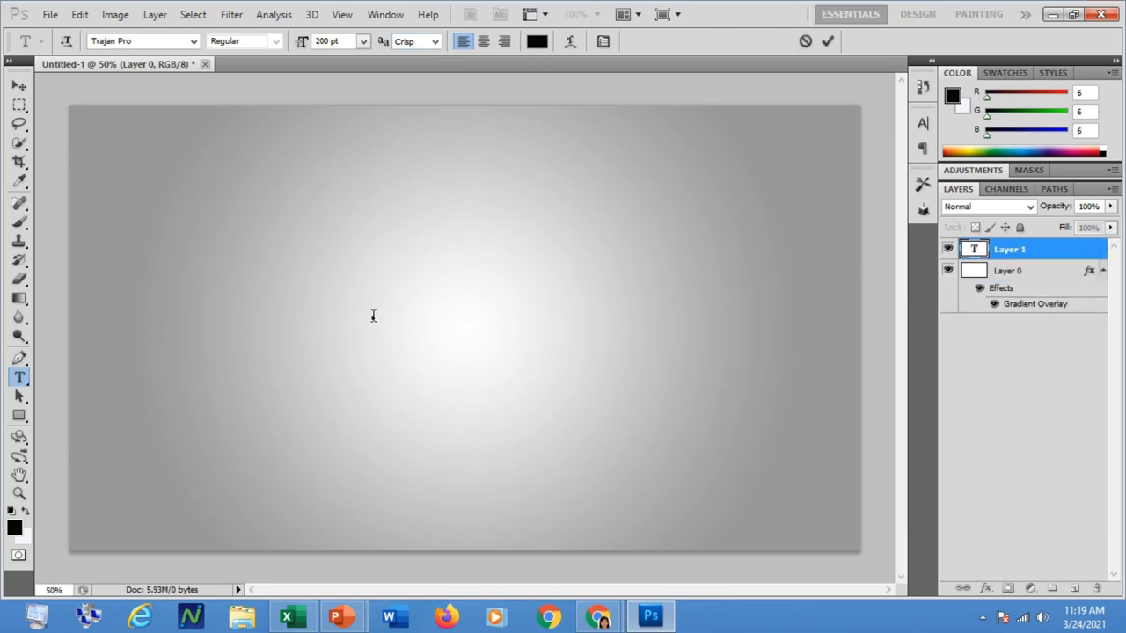
type("J")
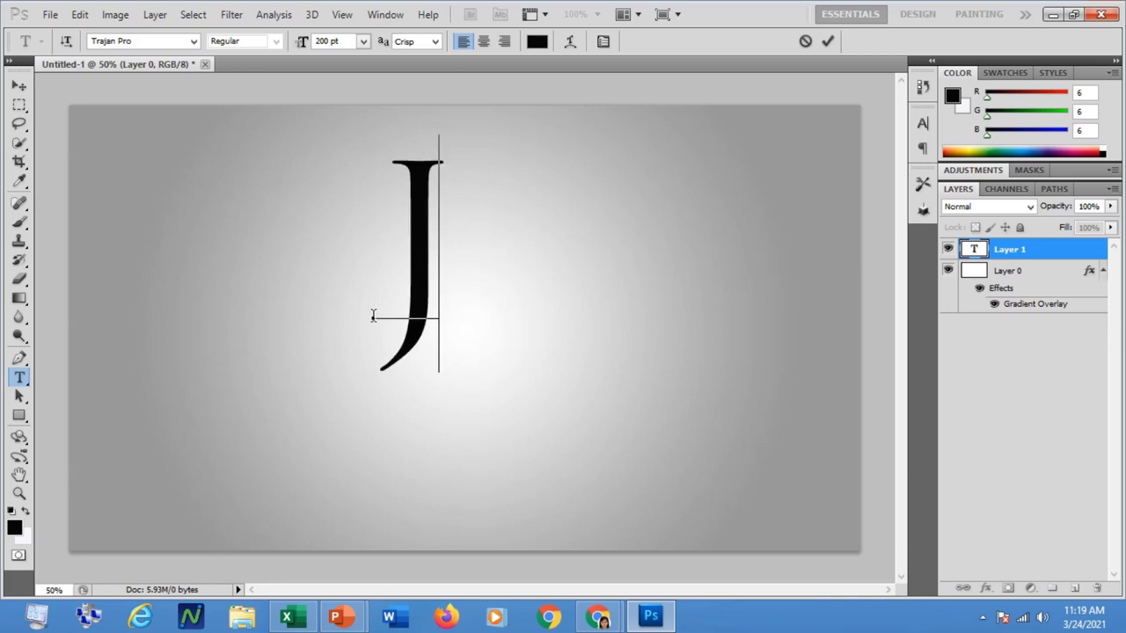
type("M")
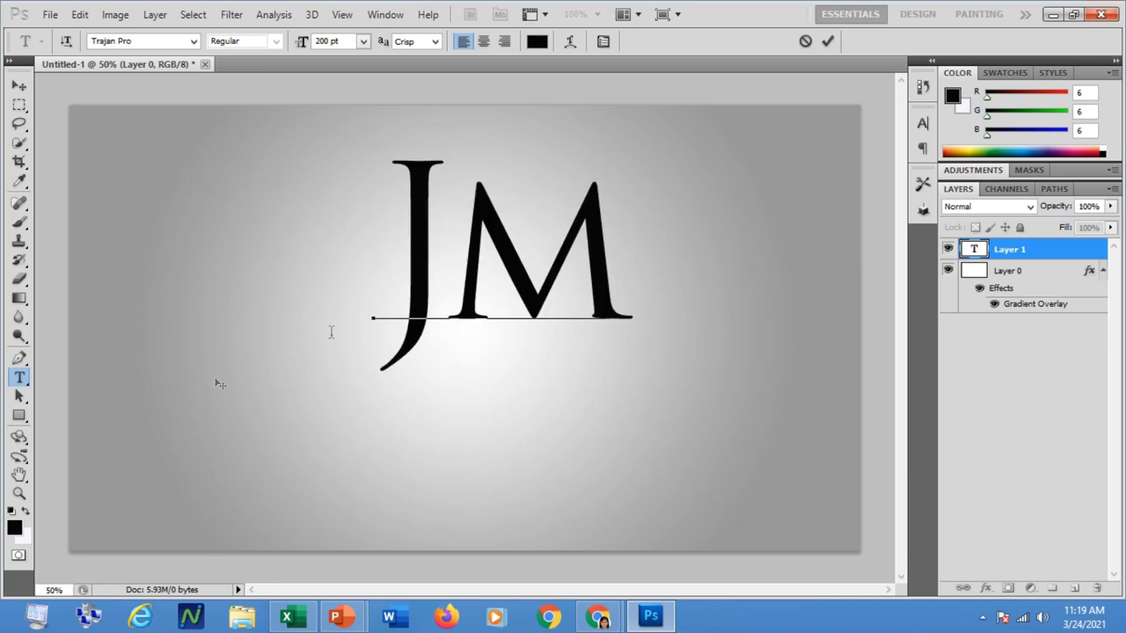
left_click(19, 86)
left_click_drag(480, 220, 433, 294)
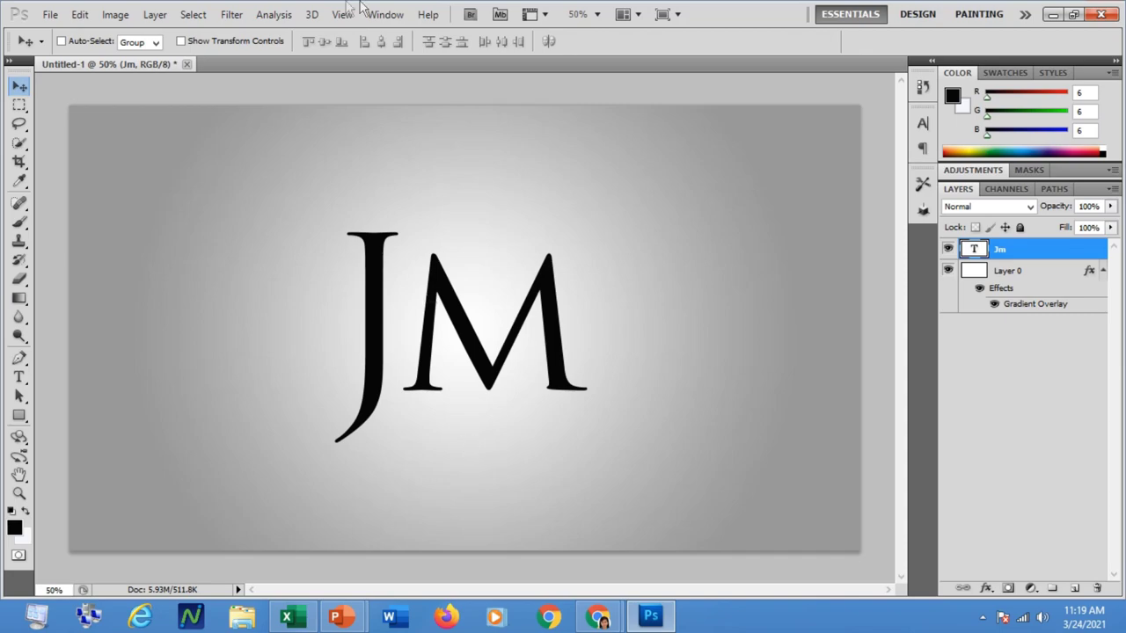
Convert the text layer into a 3D Repoussé object, accepting rasterization, and move the settings dialog clear of the text
left_click(312, 15)
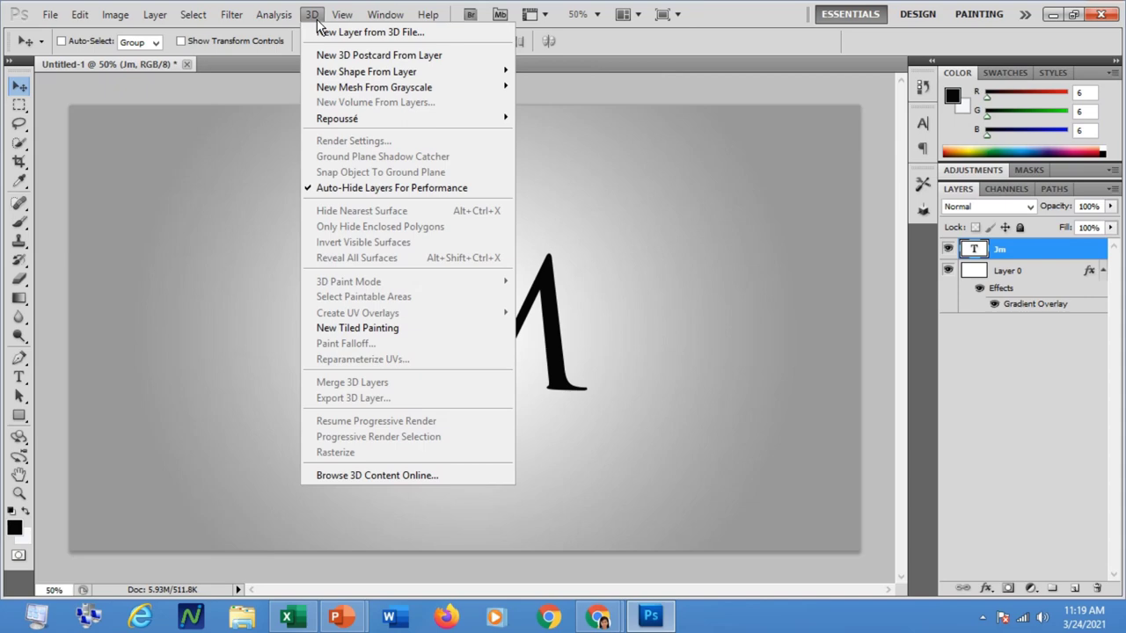
mouse_move(339, 124)
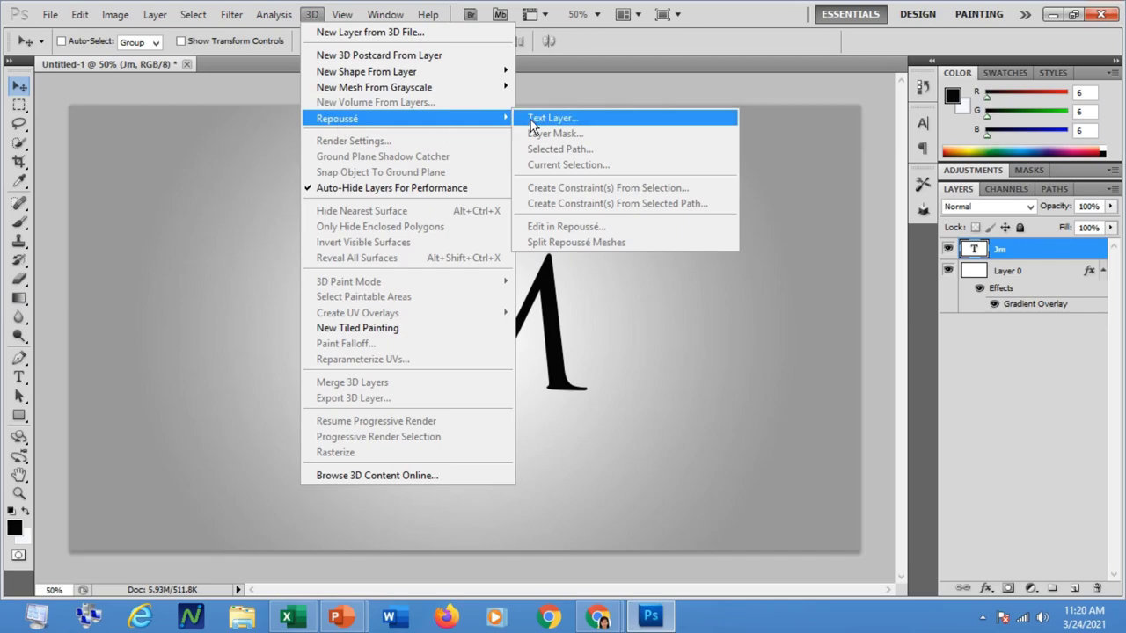
left_click(534, 118)
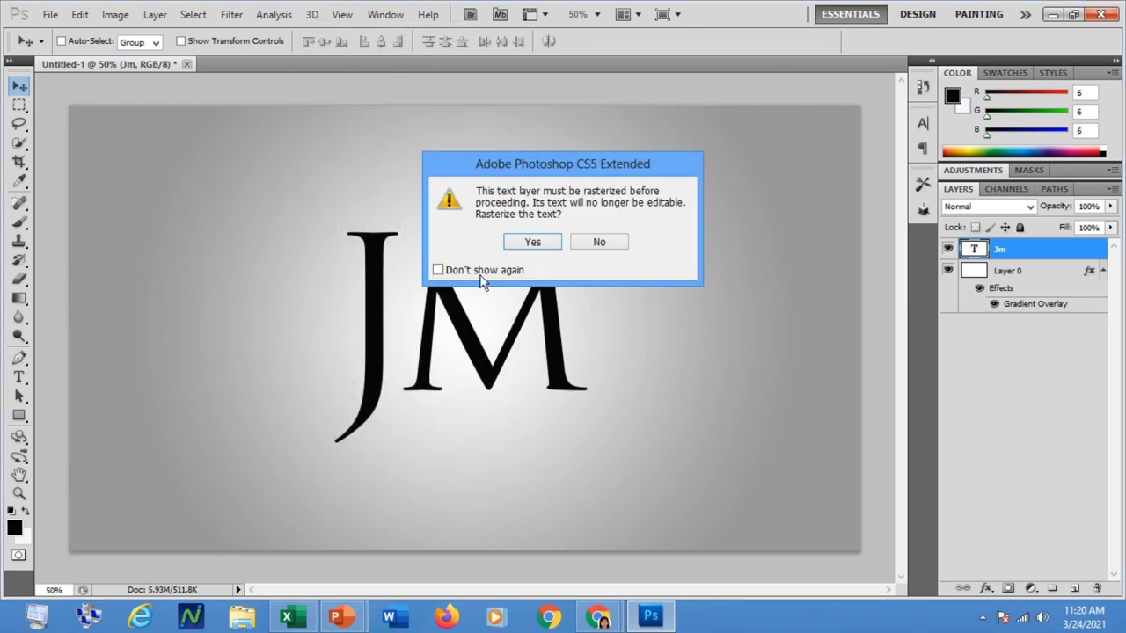
left_click(518, 243)
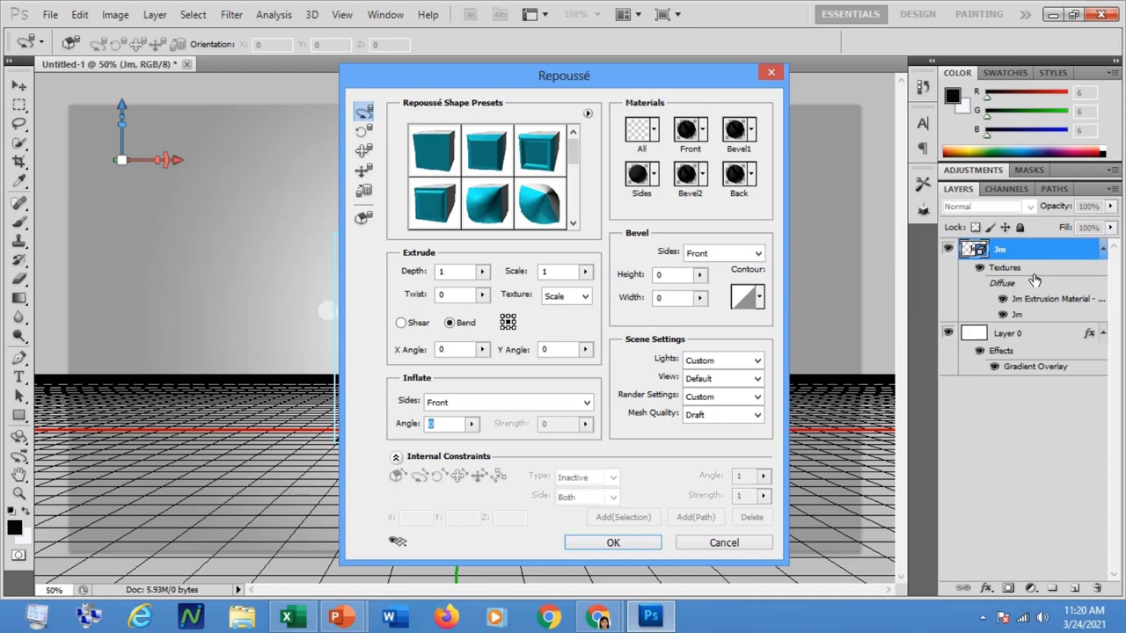
left_click_drag(591, 77, 837, 53)
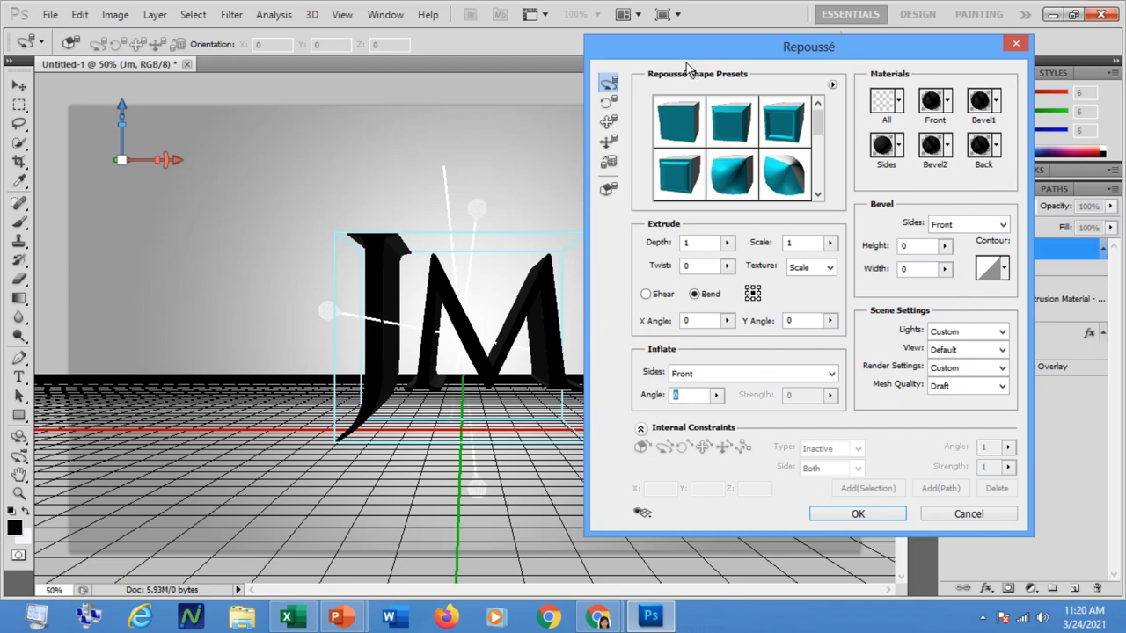
left_click_drag(660, 51, 727, 41)
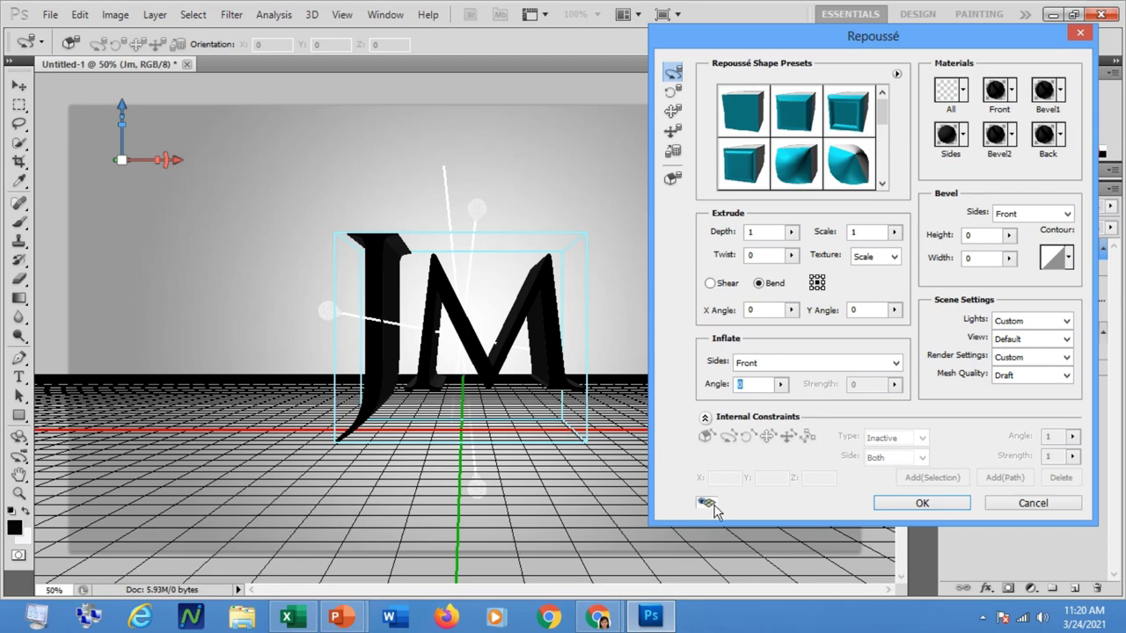
Hide the 3D ground plane, 3D light and 3D selection overlays in the Repoussé preview
left_click(709, 505)
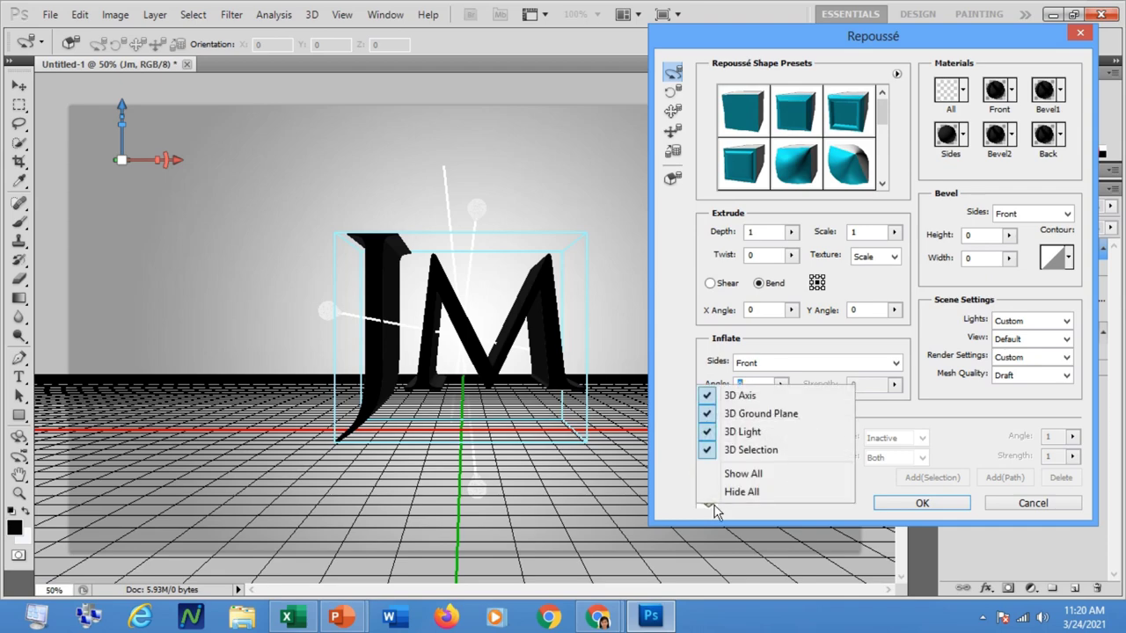
left_click(712, 413)
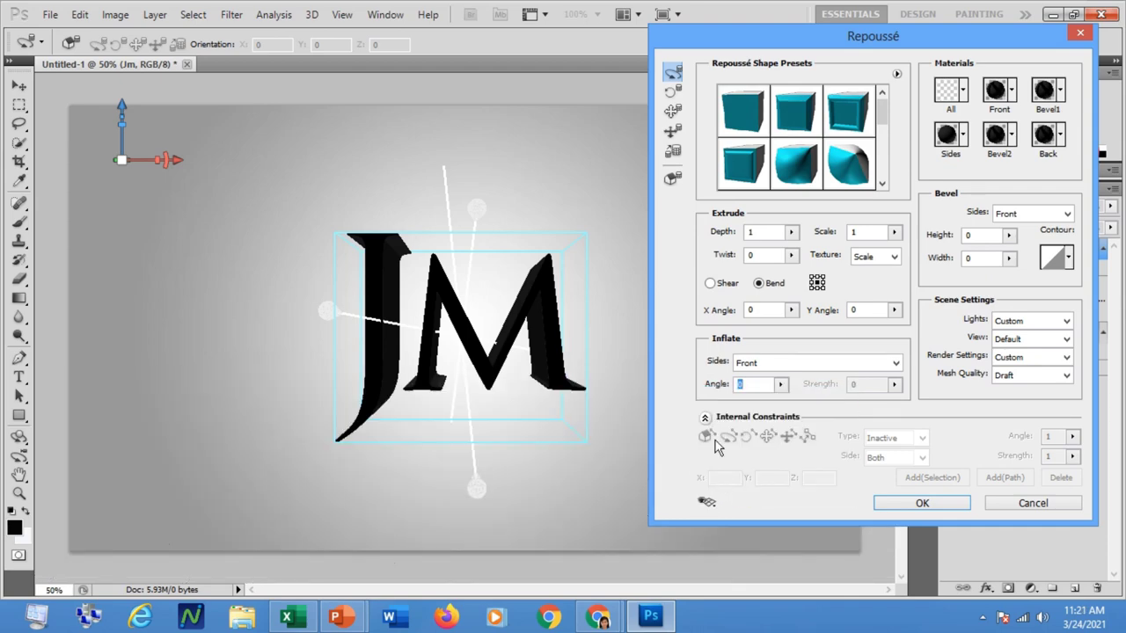
left_click(712, 505)
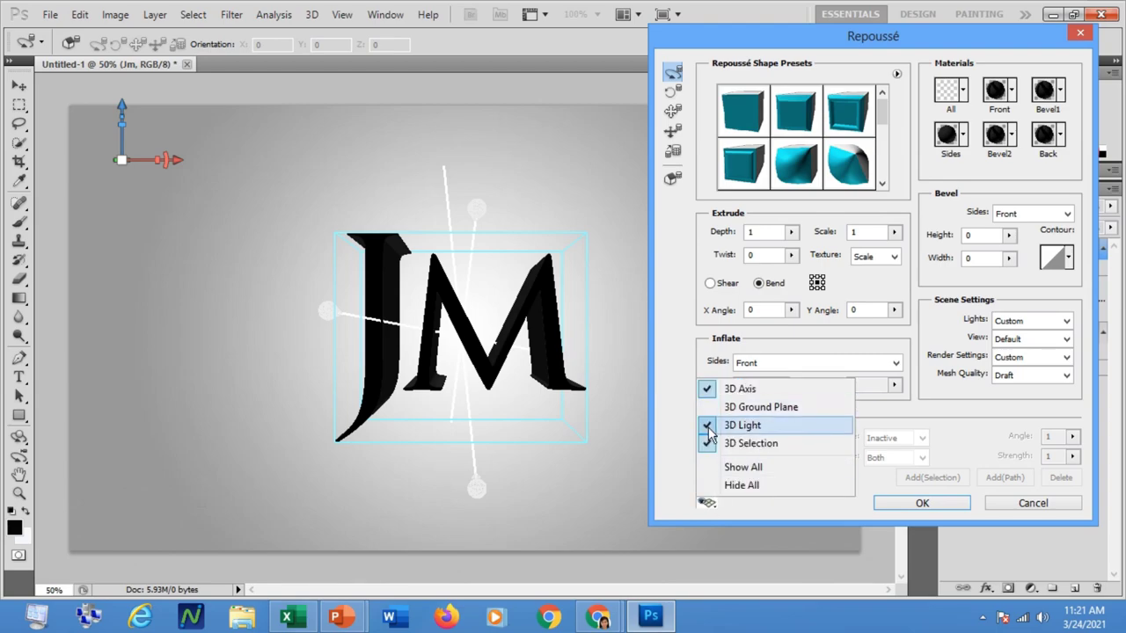
left_click(710, 431)
left_click(711, 503)
left_click(707, 451)
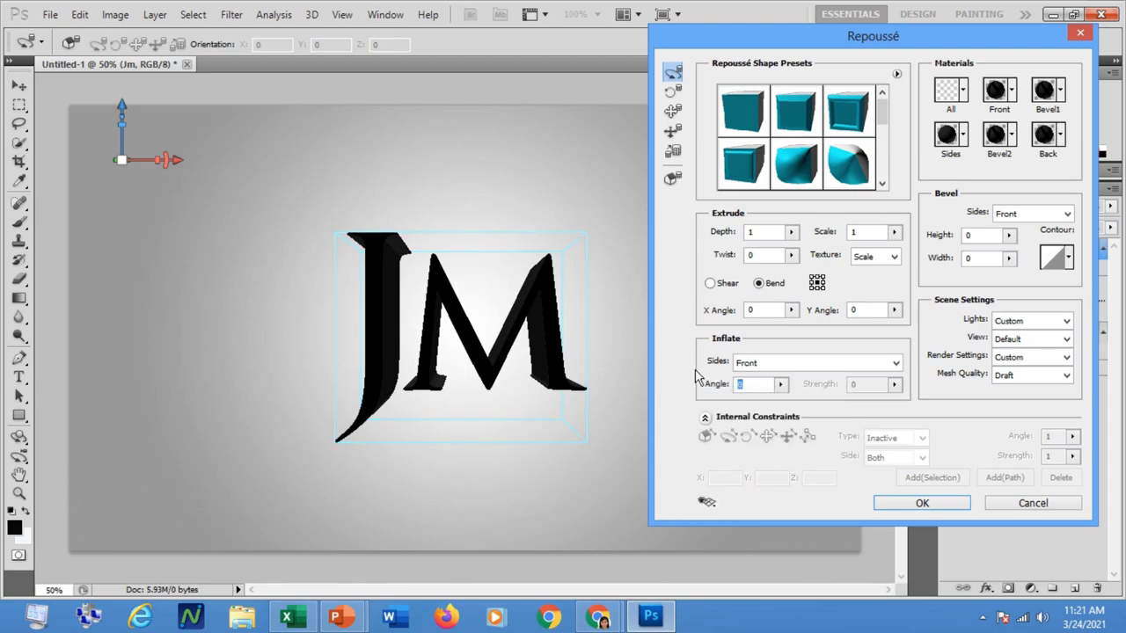
Show the 3D ground plane, 3D light and 3D selection overlays again in the Repoussé preview
left_click(709, 504)
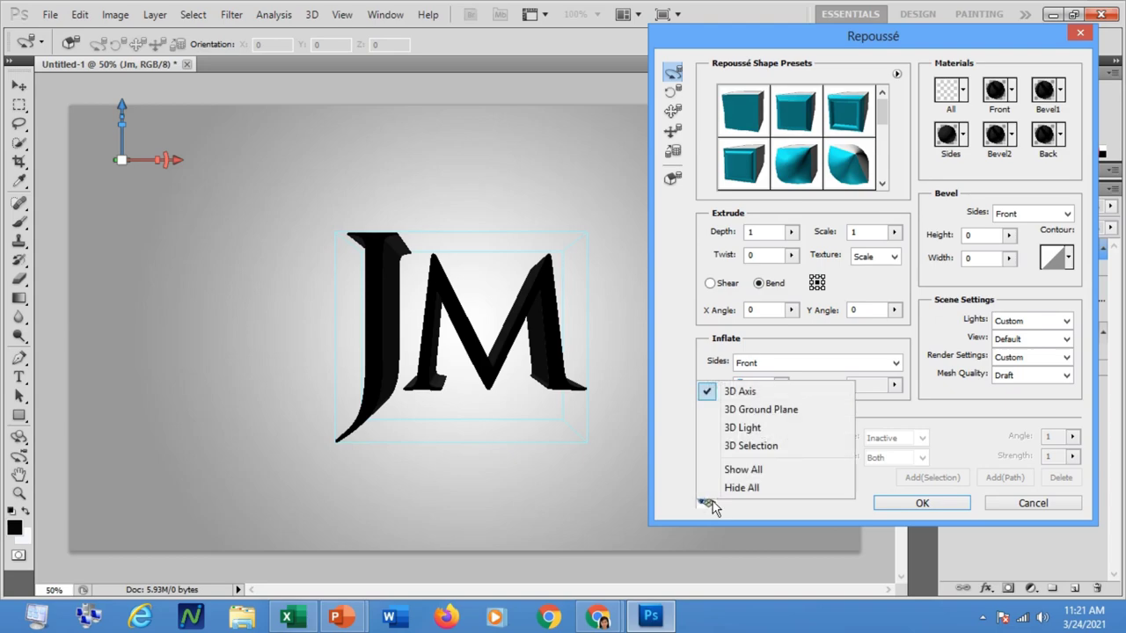
left_click(752, 410)
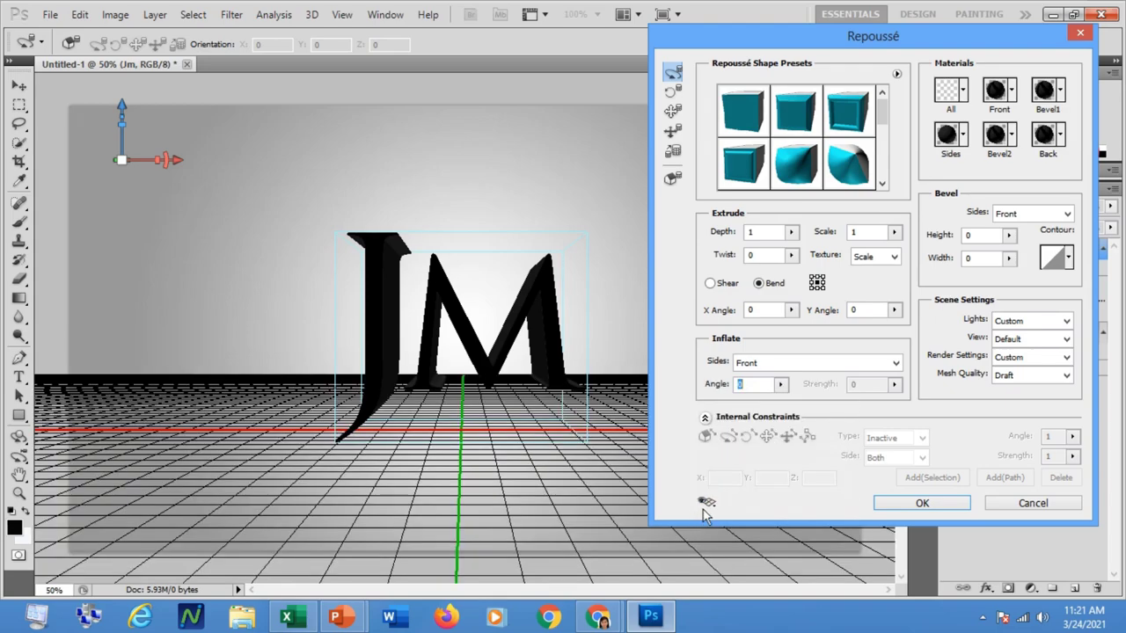
left_click(706, 504)
left_click(726, 436)
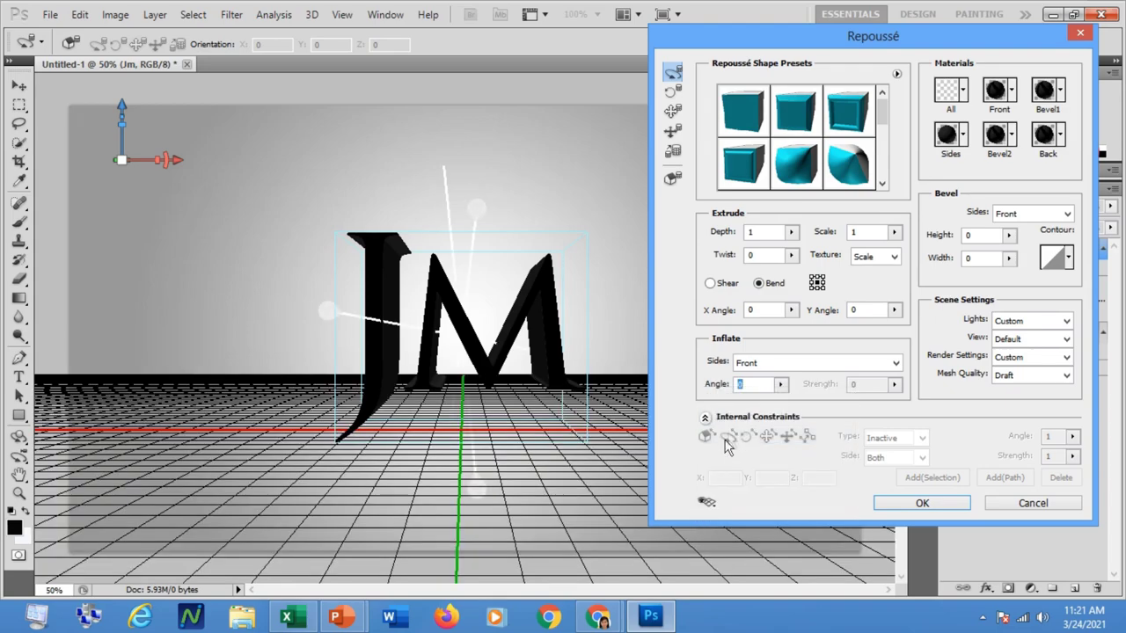
left_click(714, 507)
left_click(729, 453)
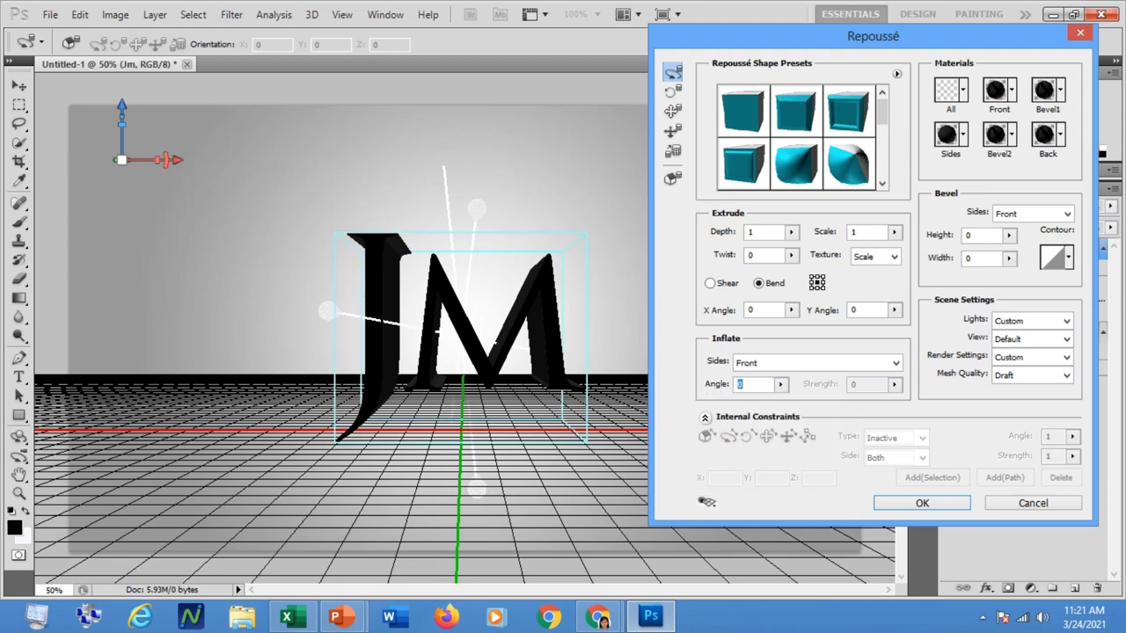
Try an extrude depth of 0.3 on the 3D text, and settle on a depth of 0.5
double_click(765, 233)
type("0.3")
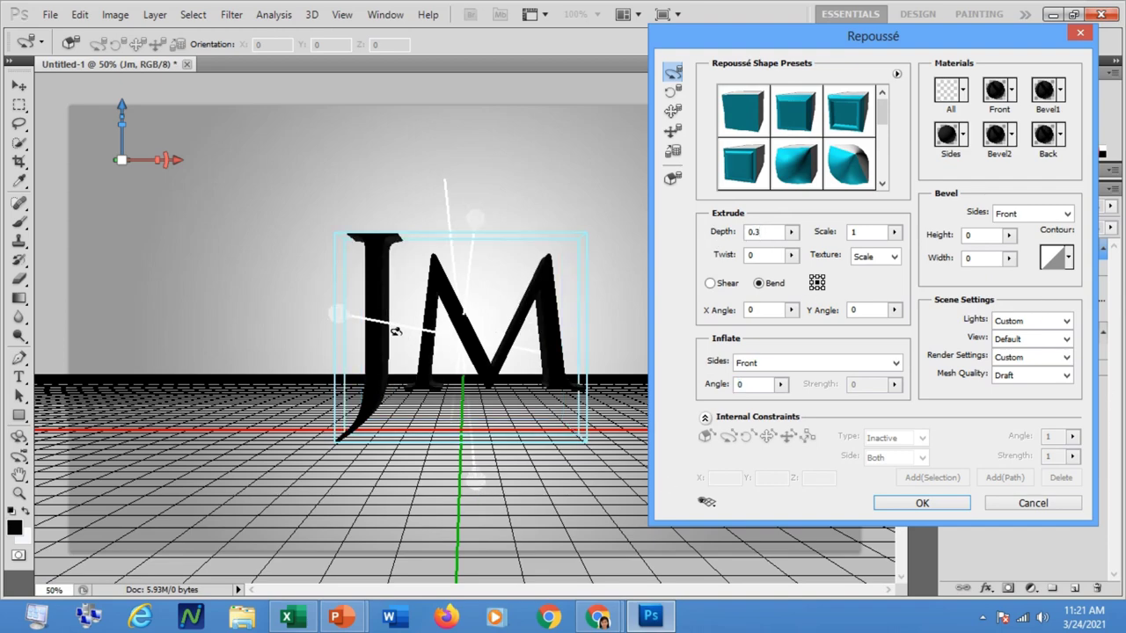
left_click_drag(769, 230, 664, 233)
type("0.5")
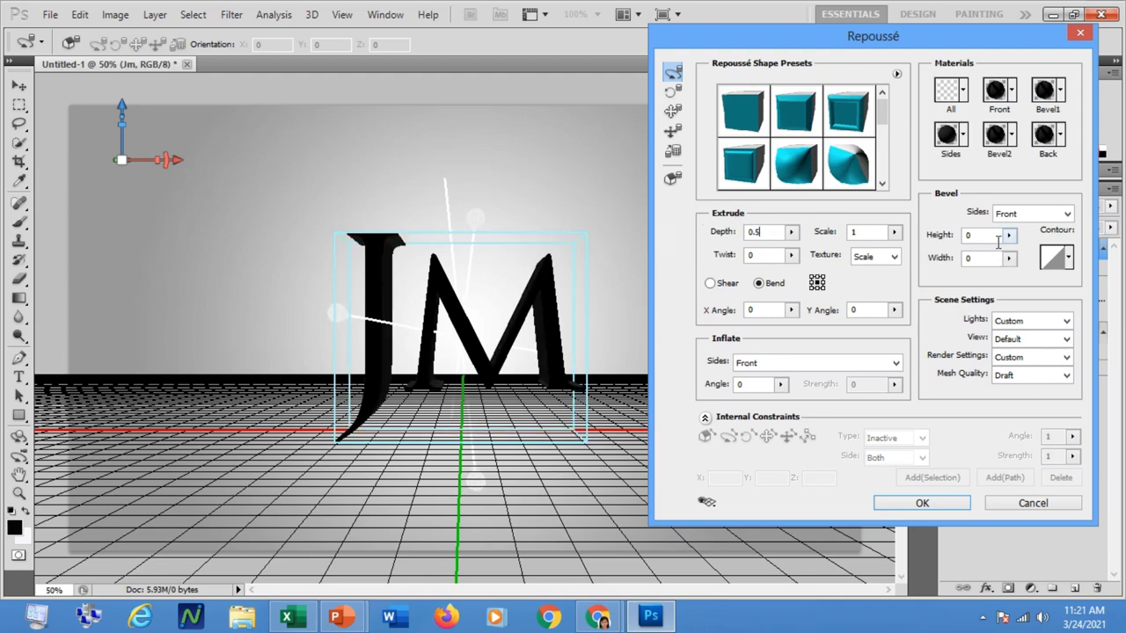
Set the front bevel of the 3D text to height 8 and width 6
left_click_drag(999, 241, 983, 258)
type("8")
type("6")
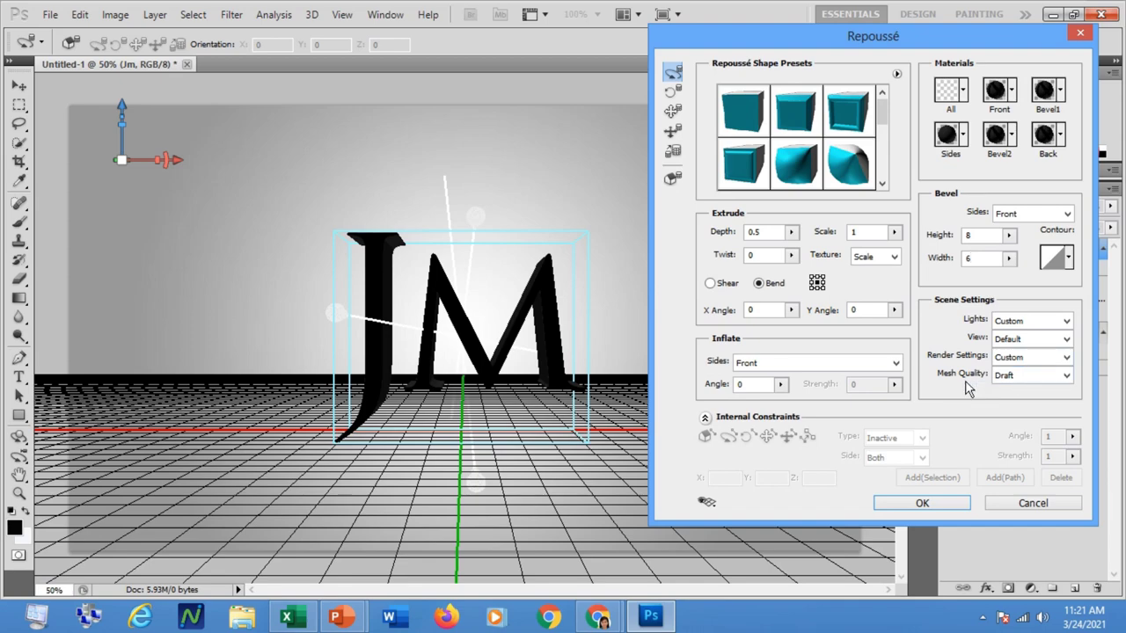
Set the 3D text's mesh quality to Best and apply the Repoussé settings
left_click(1066, 378)
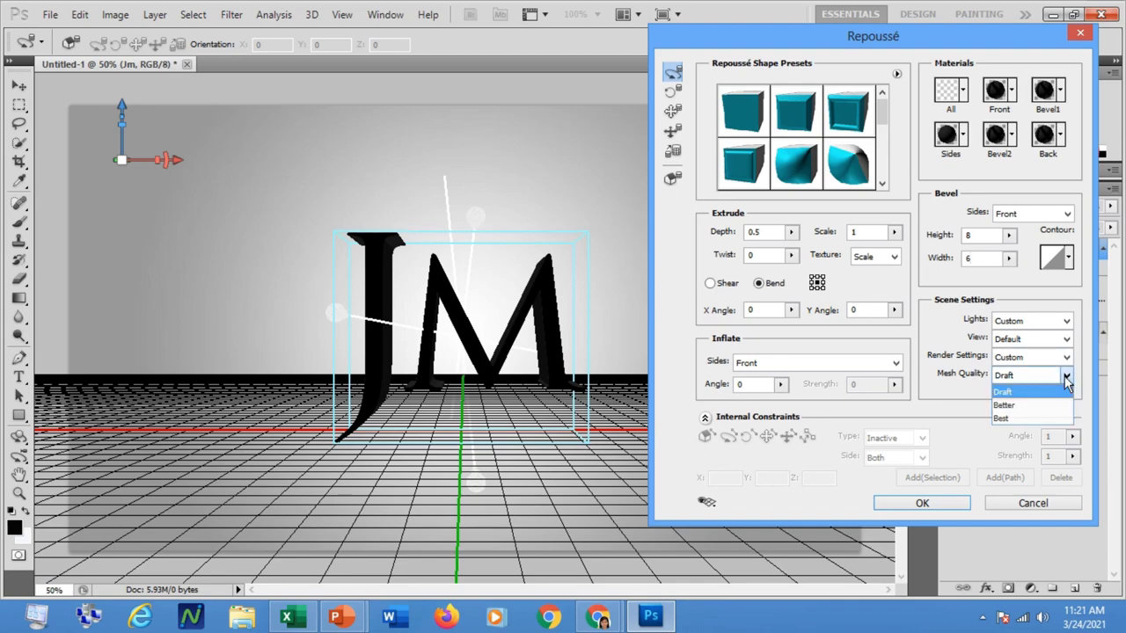
left_click(1002, 418)
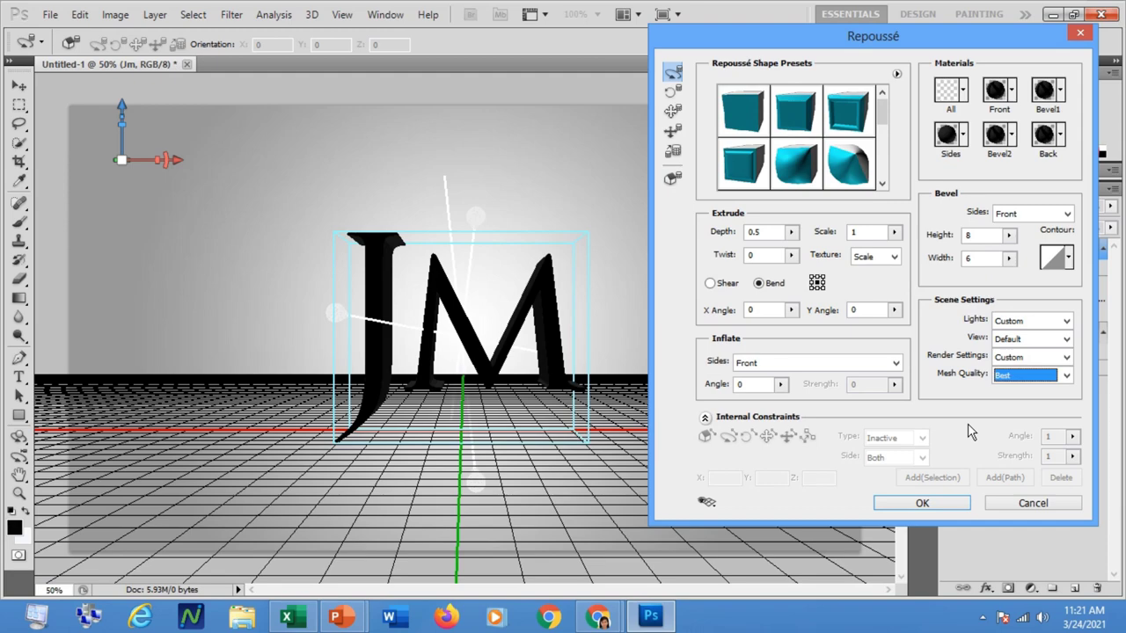
left_click(913, 509)
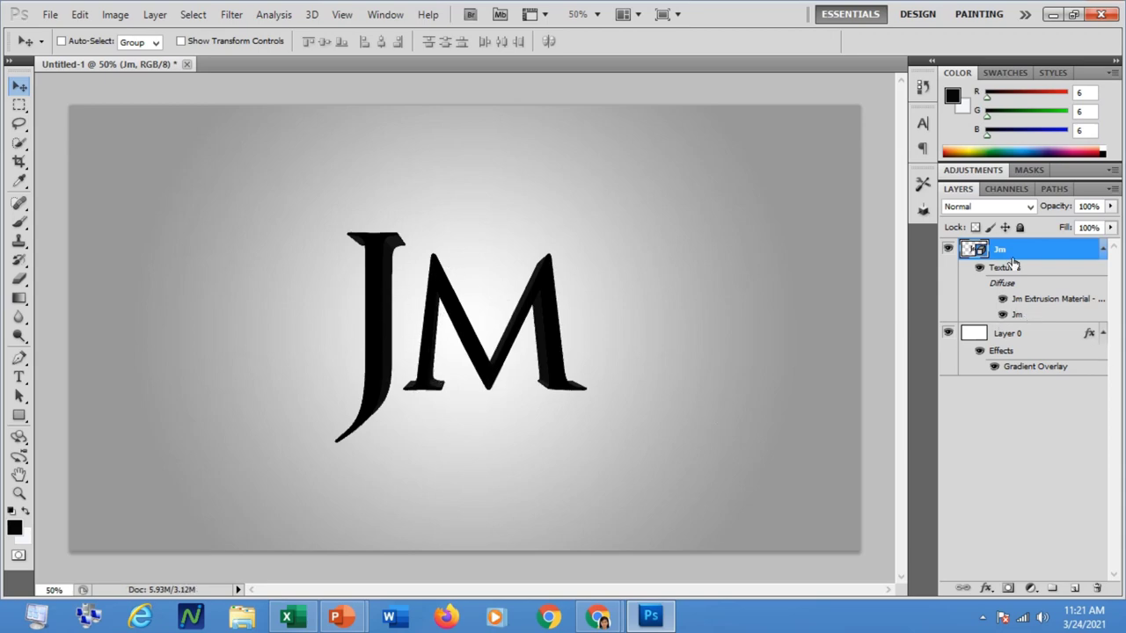
Open the Jm text texture for editing and set the foreground colour to dark blue 052e81
double_click(1018, 314)
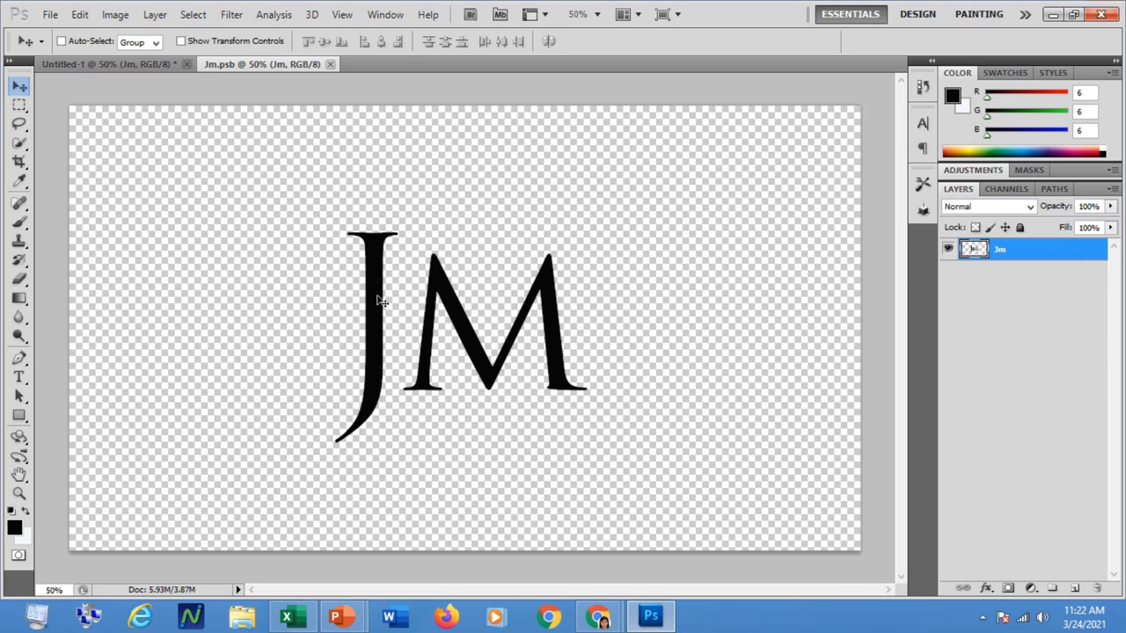
left_click(106, 64)
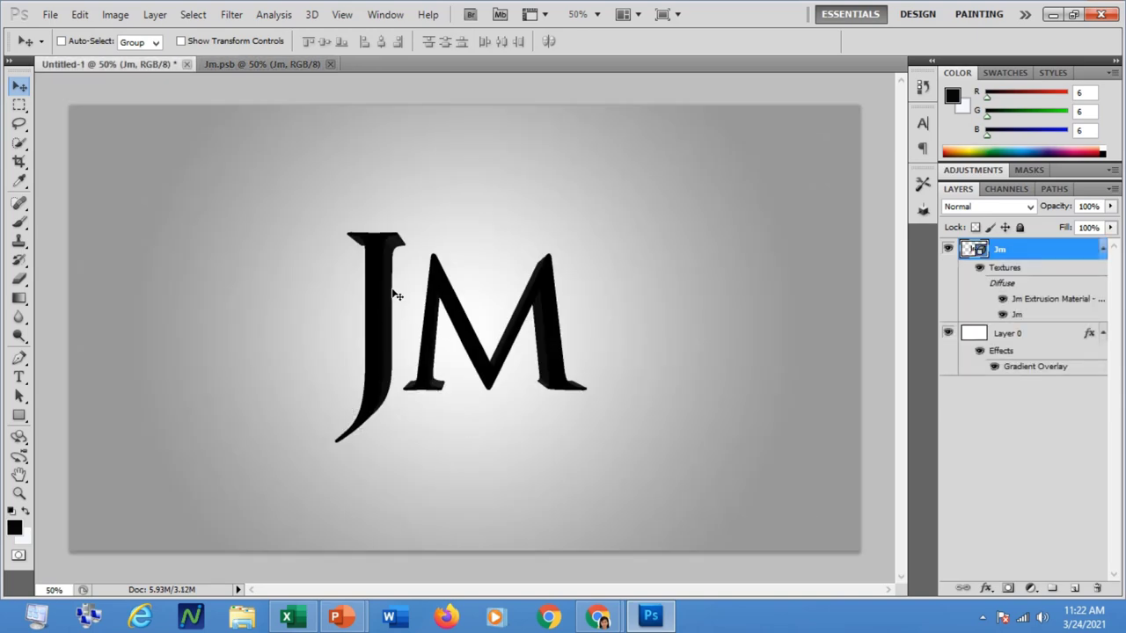
left_click(256, 64)
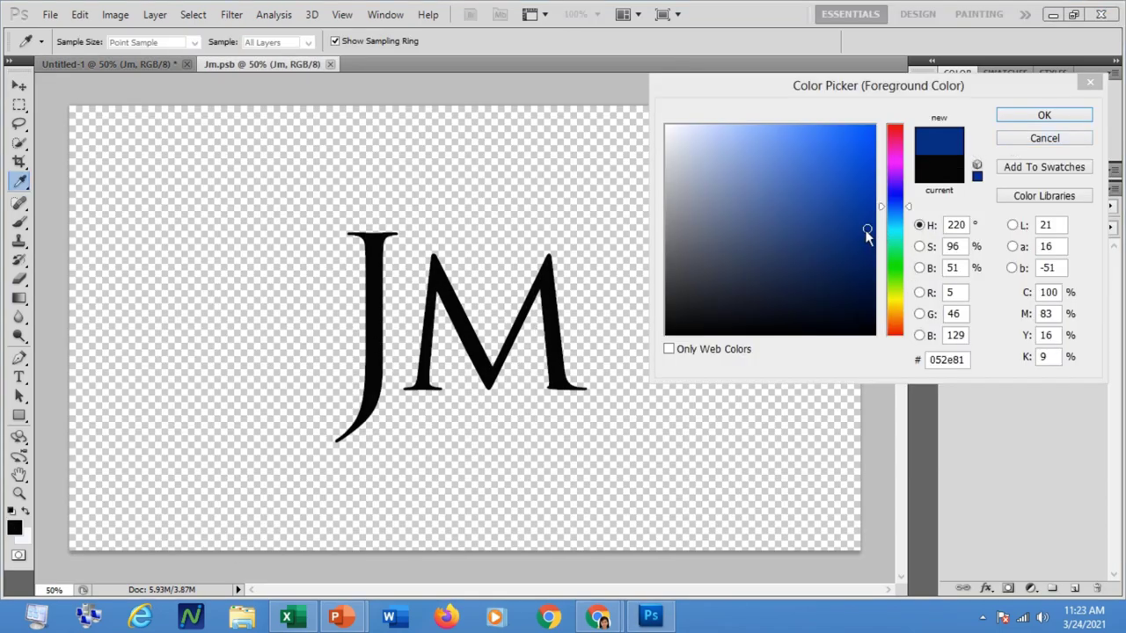
left_click(1026, 121)
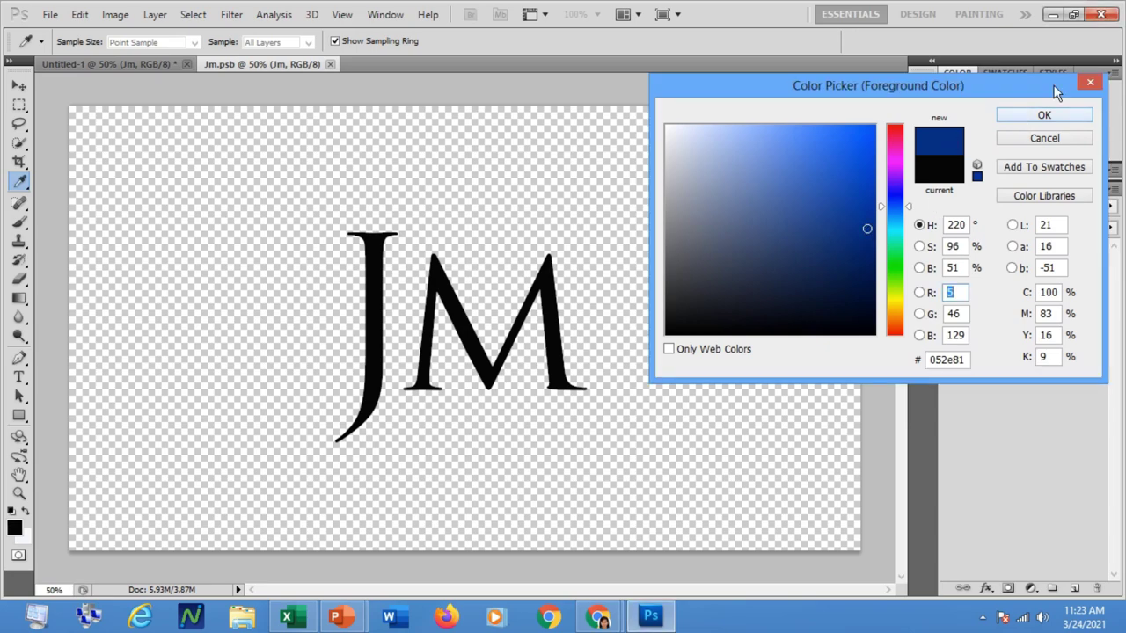
left_click(1029, 115)
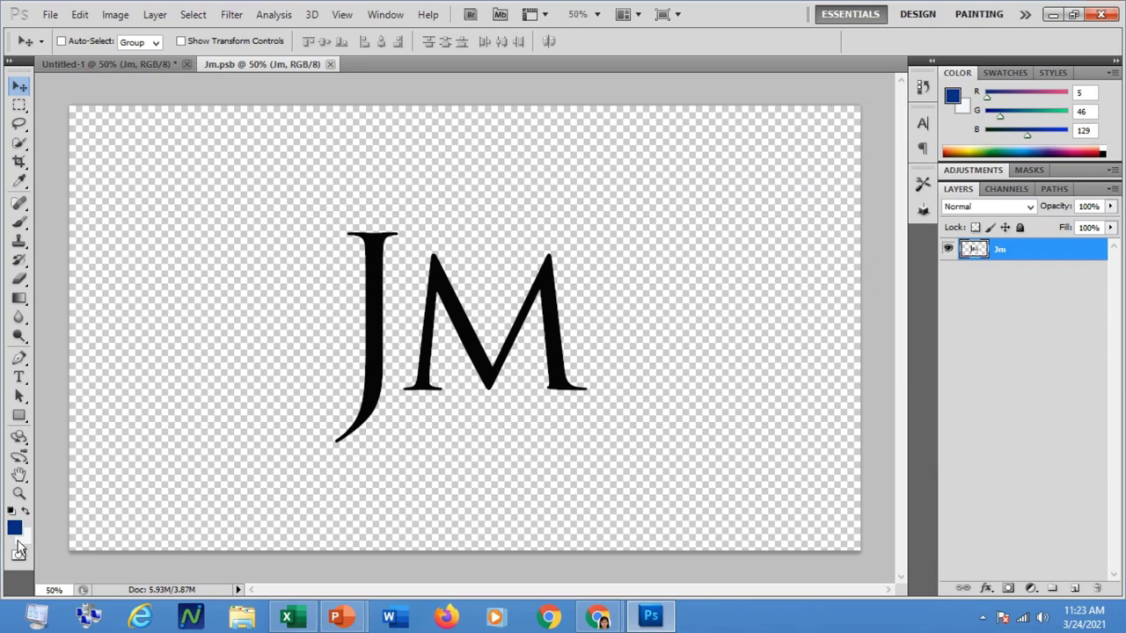
Set the background colour to a bright, saturated blue
left_click(23, 538)
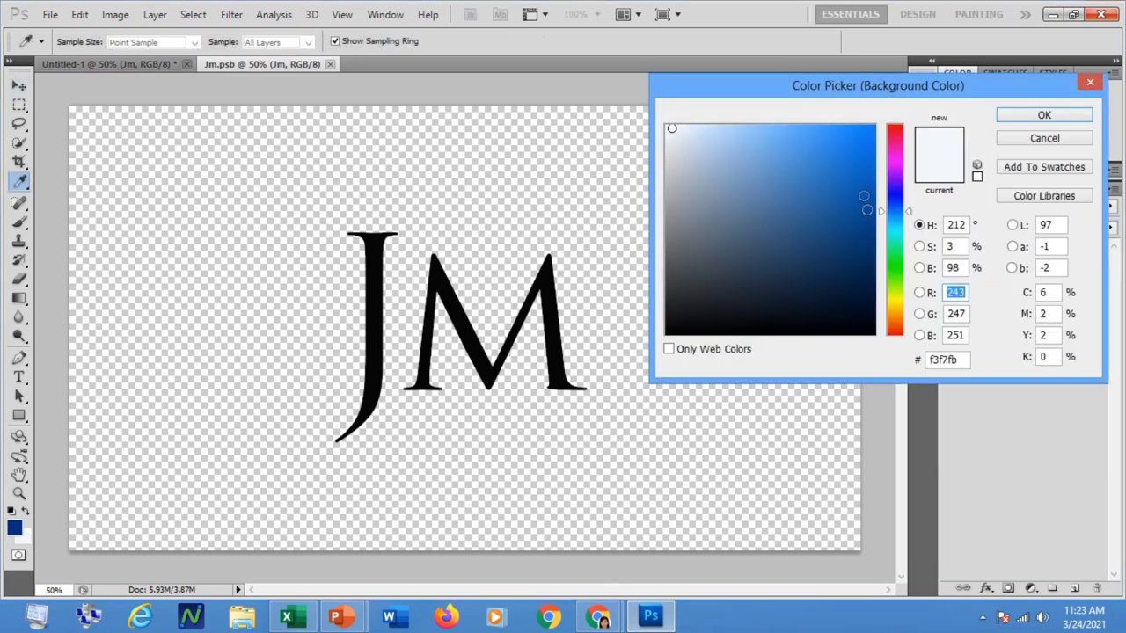
left_click(856, 175)
left_click(835, 167)
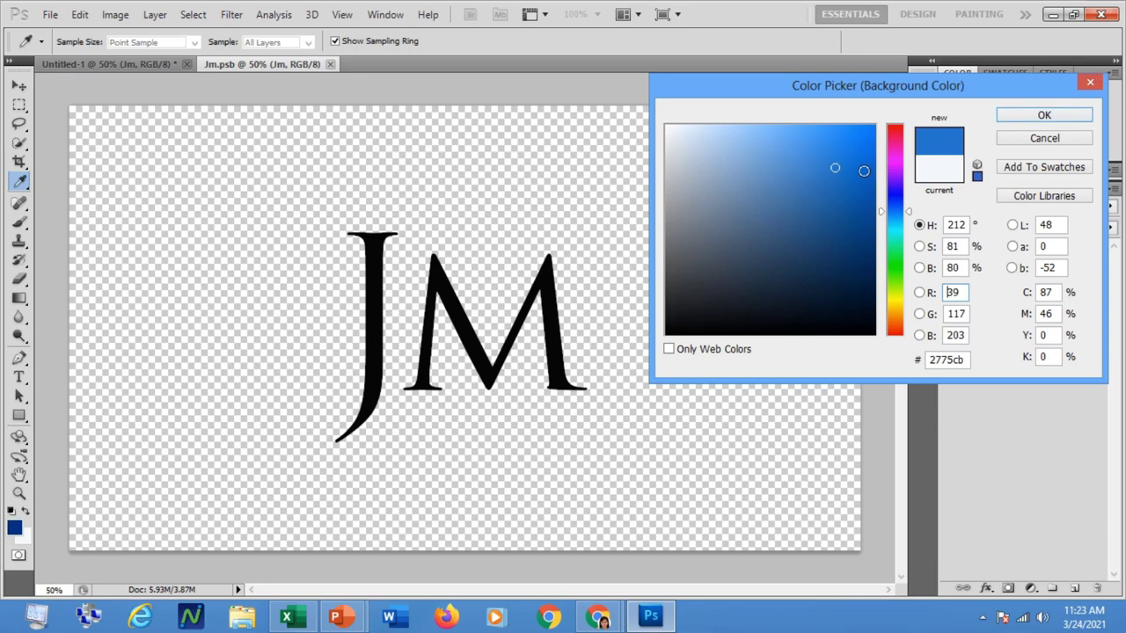
left_click(864, 171)
left_click(1044, 115)
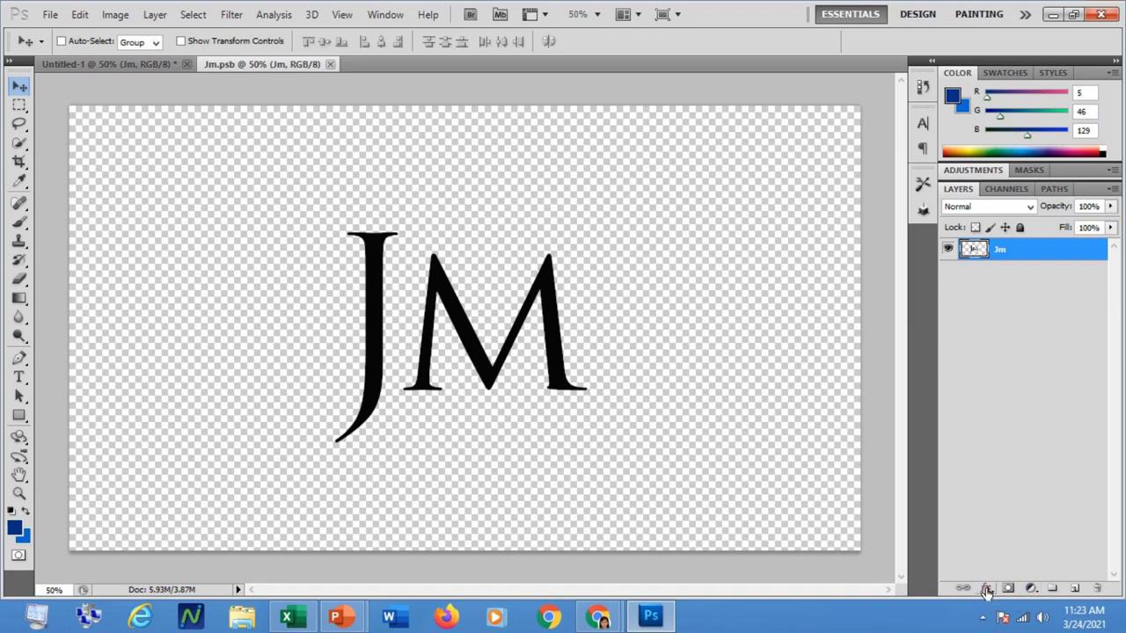
Add a linear gradient overlay to the Jm texture layer using the Foreground to Background preset
left_click(987, 589)
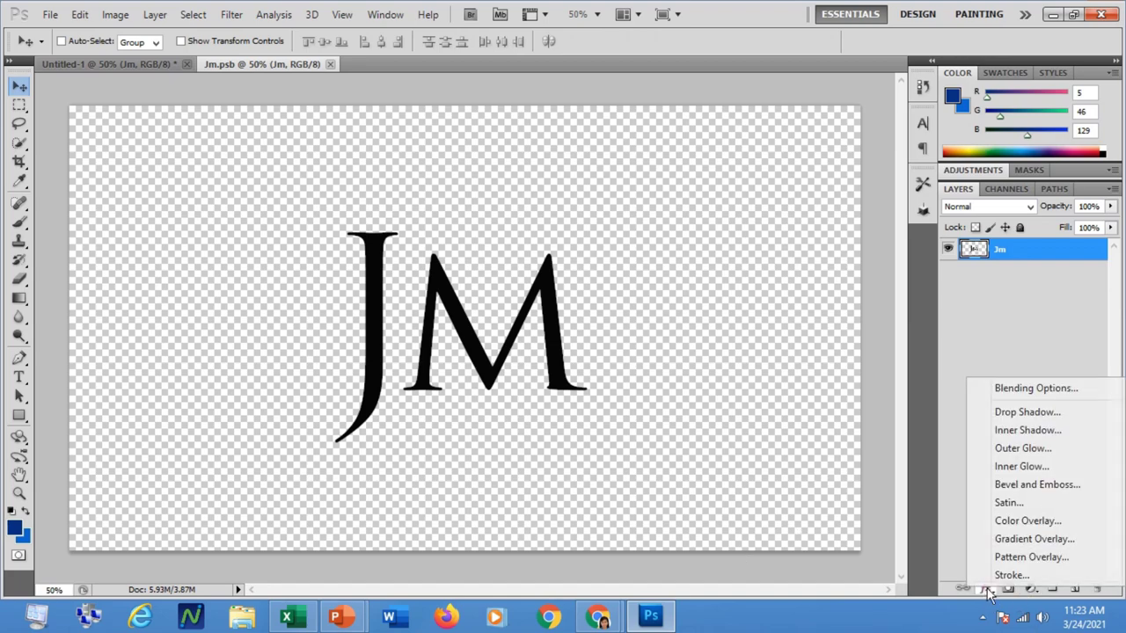
left_click(1005, 539)
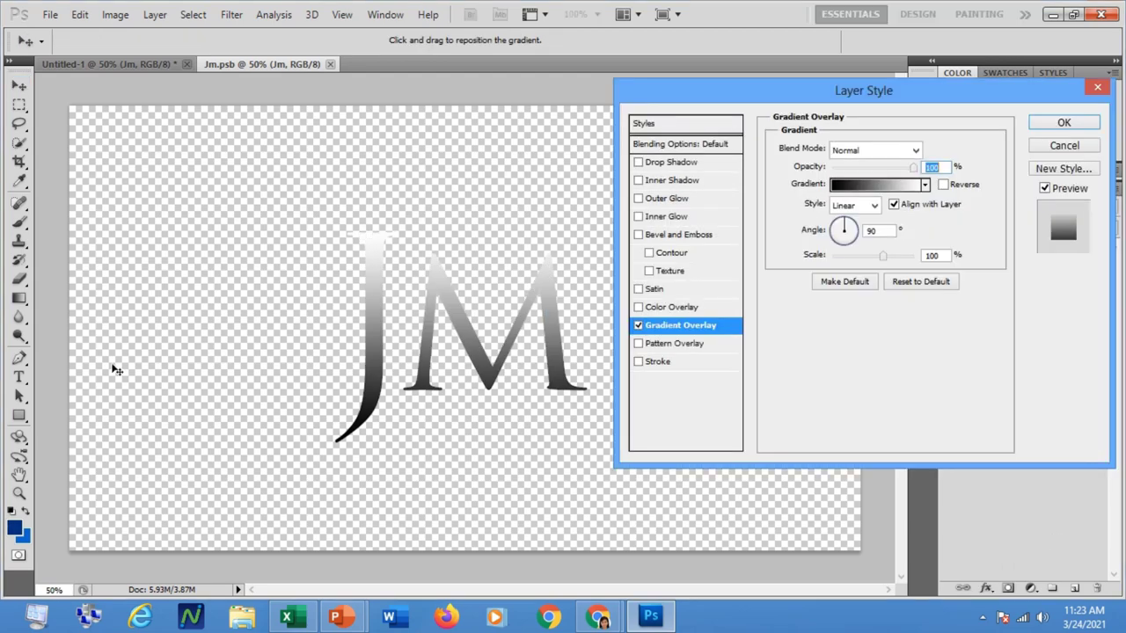
left_click(880, 192)
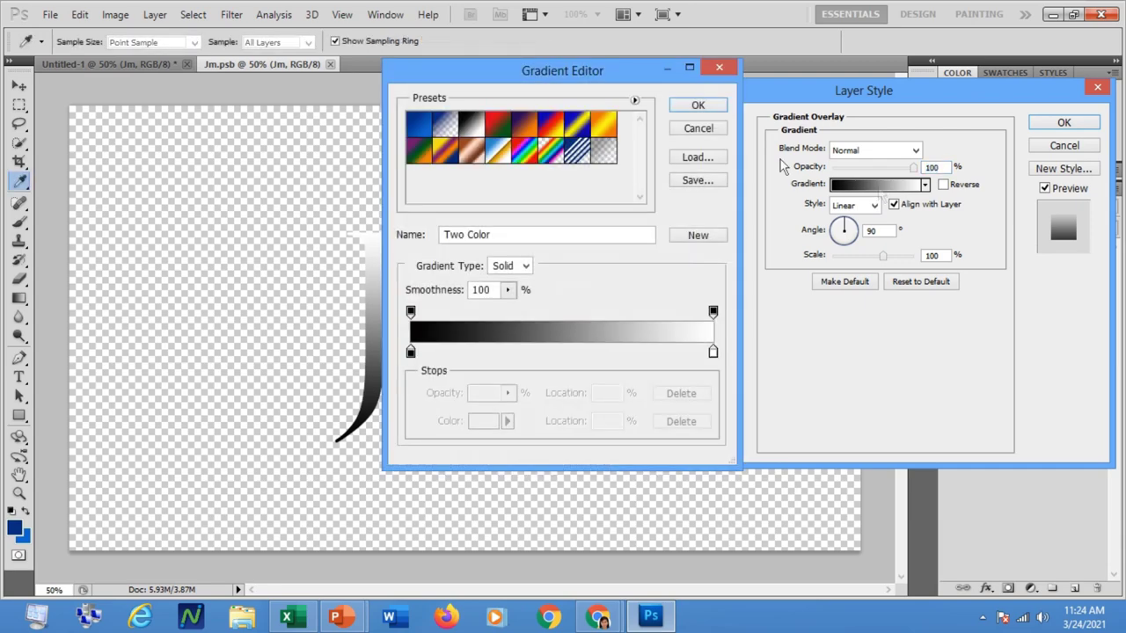
left_click(416, 134)
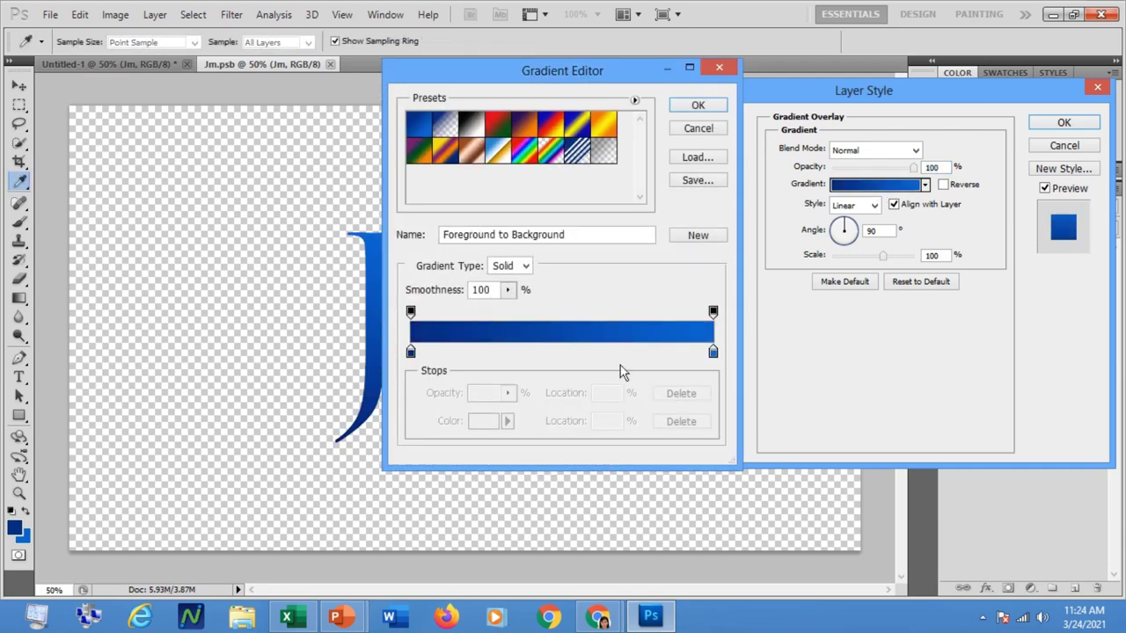
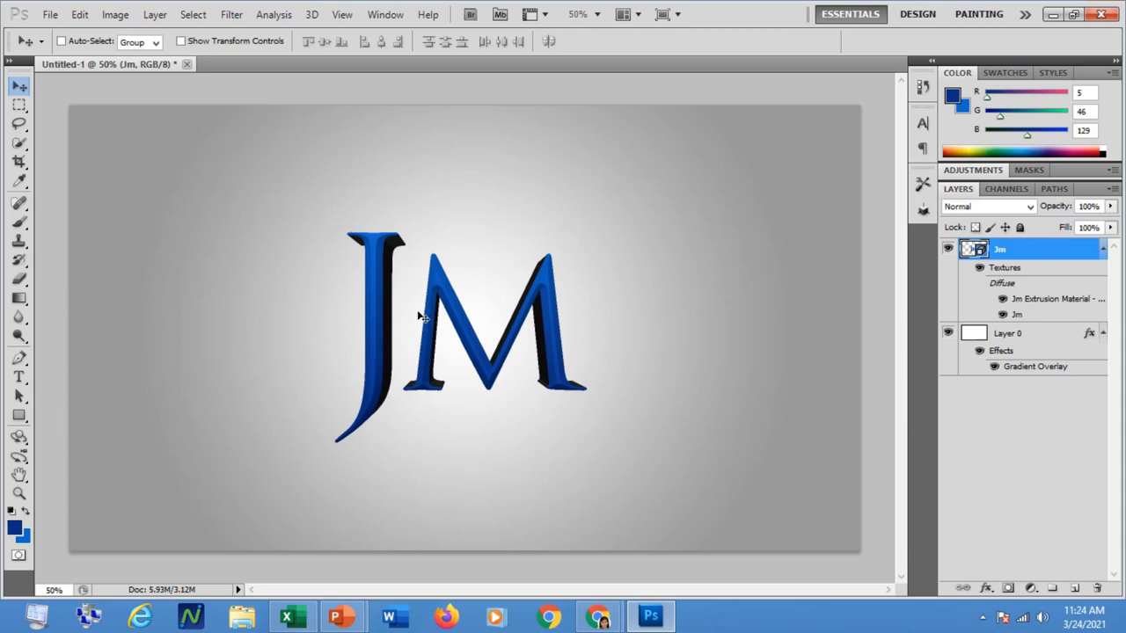
Open the Jm Extrusion Material texture, fill it with the background blue, and add a gradient overlay
double_click(1046, 300)
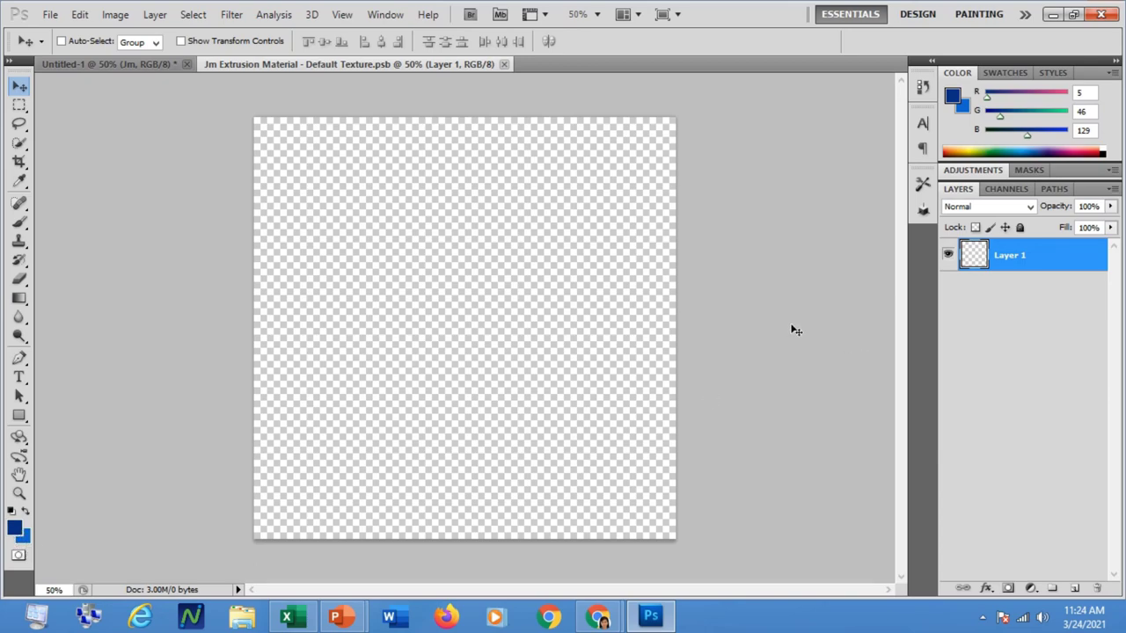
key("ctrl+BackSpace")
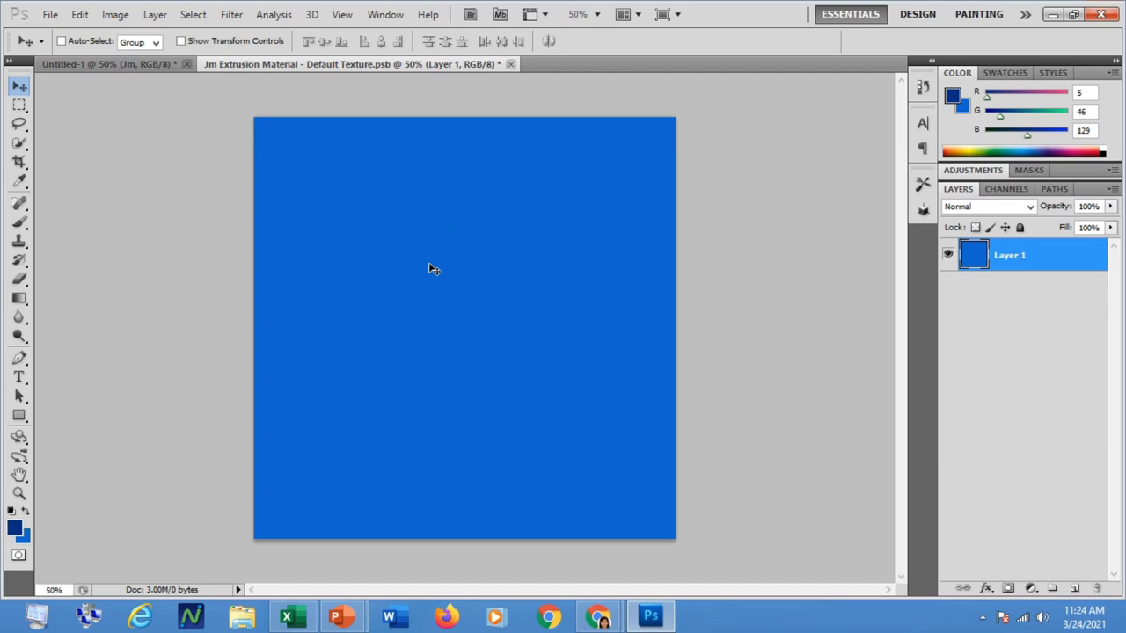
left_click(986, 590)
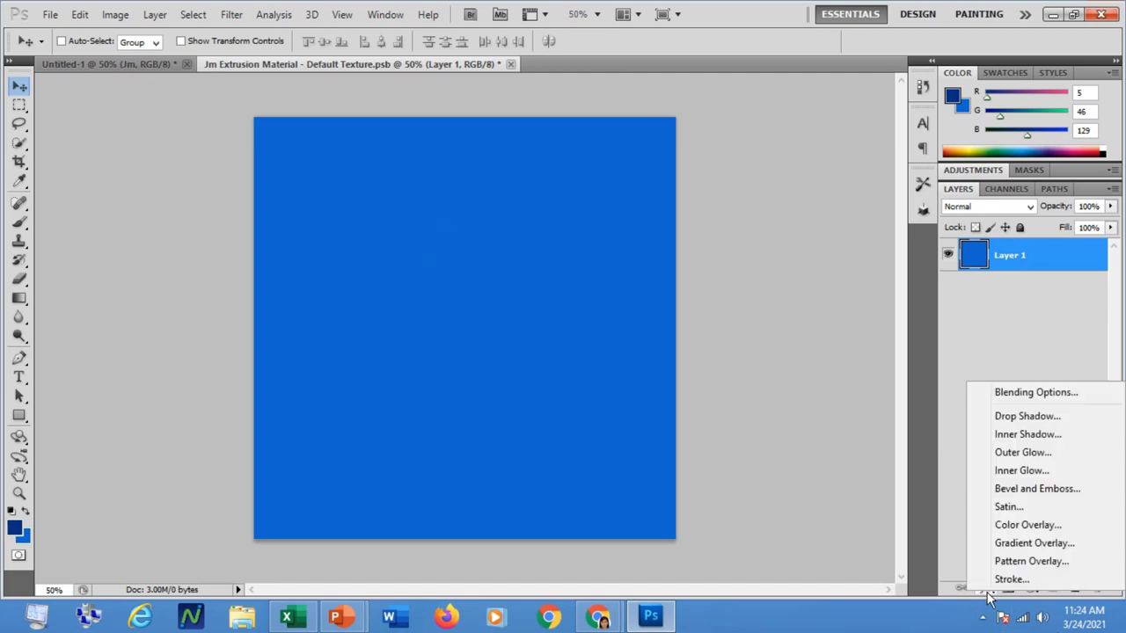
left_click(1008, 543)
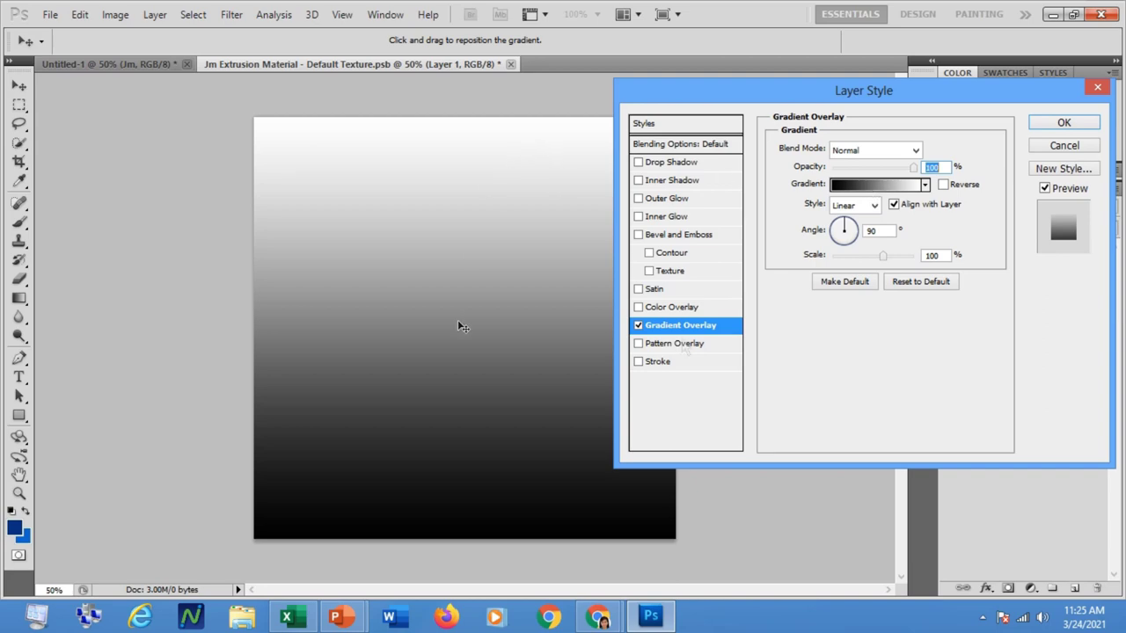
Recolour the white end stop of the extrusion texture's gradient to dark blue 052e81 and apply the overlay
left_click(876, 186)
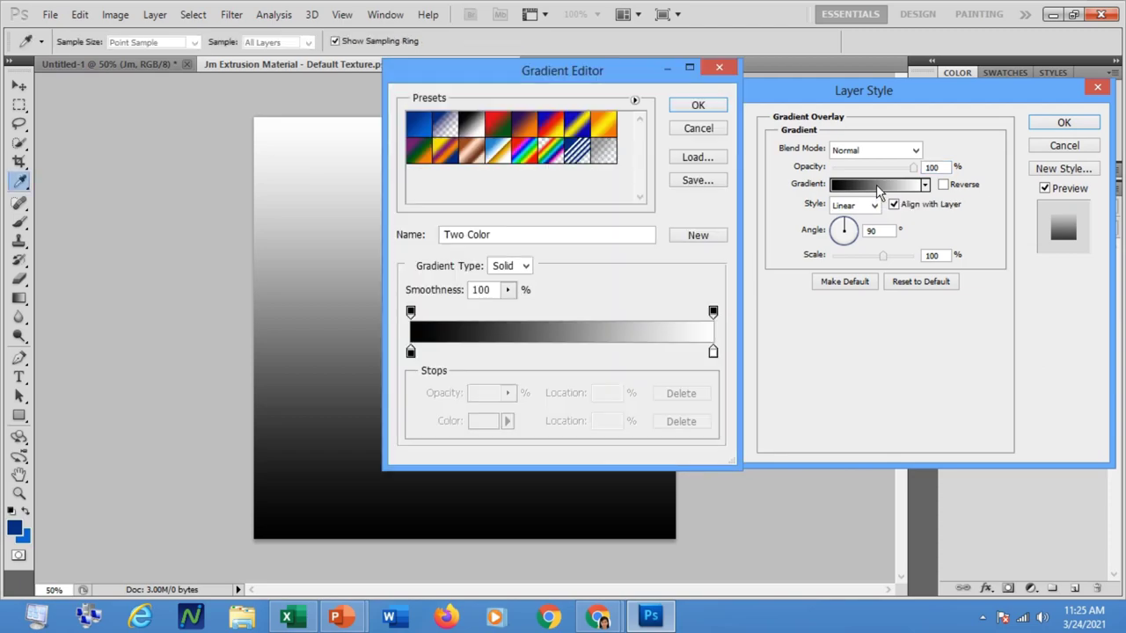
left_click(712, 352)
left_click(479, 421)
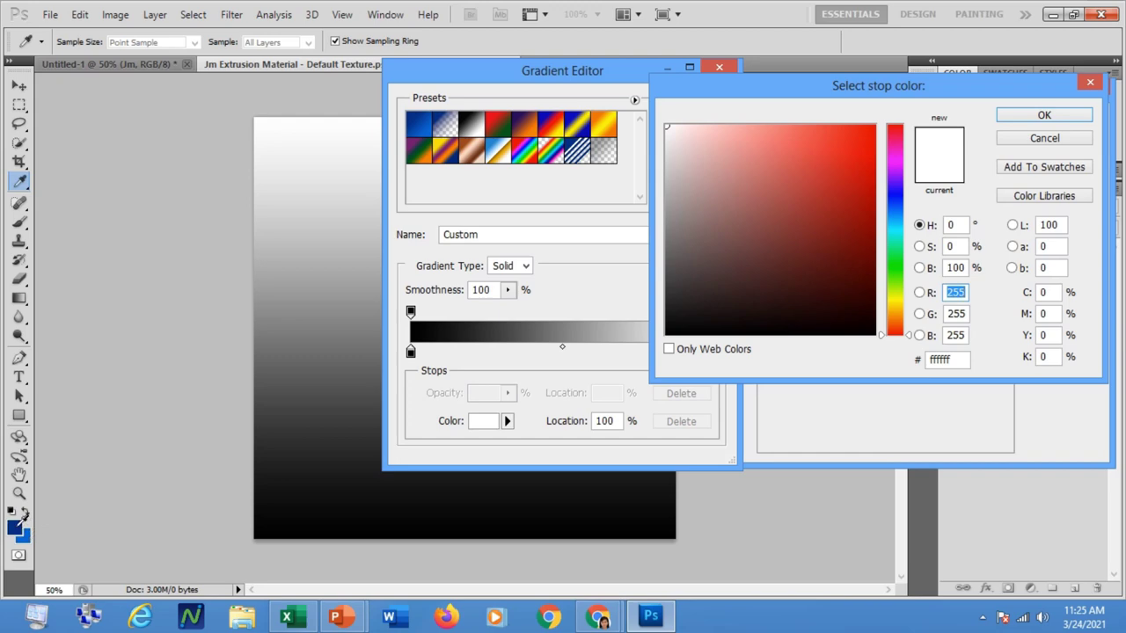
left_click(20, 521)
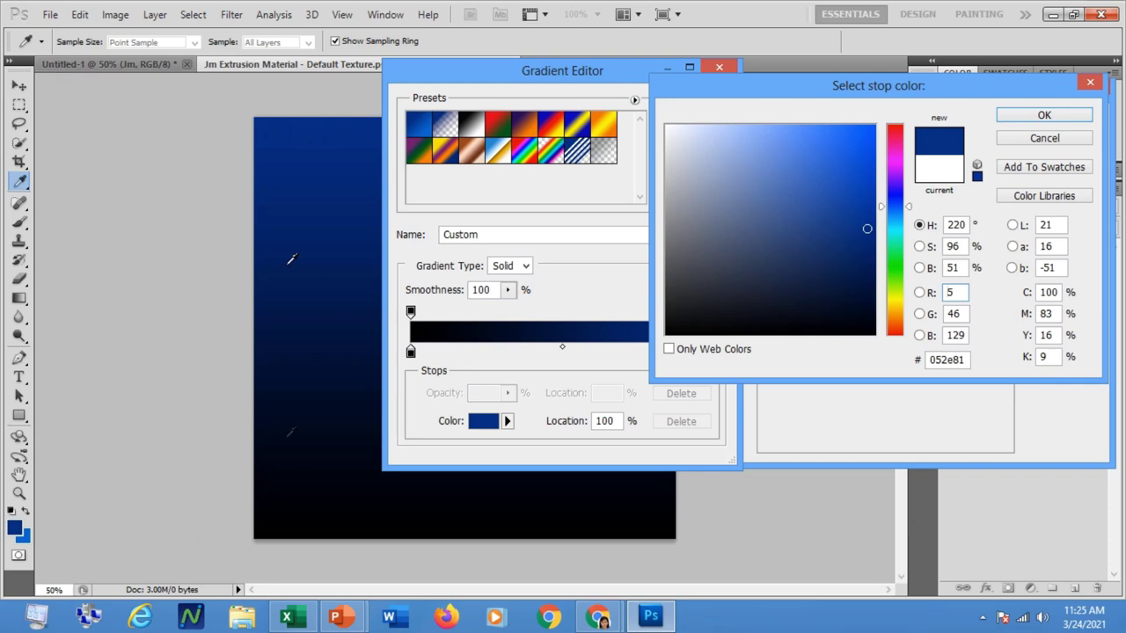
left_click(1017, 115)
left_click(697, 106)
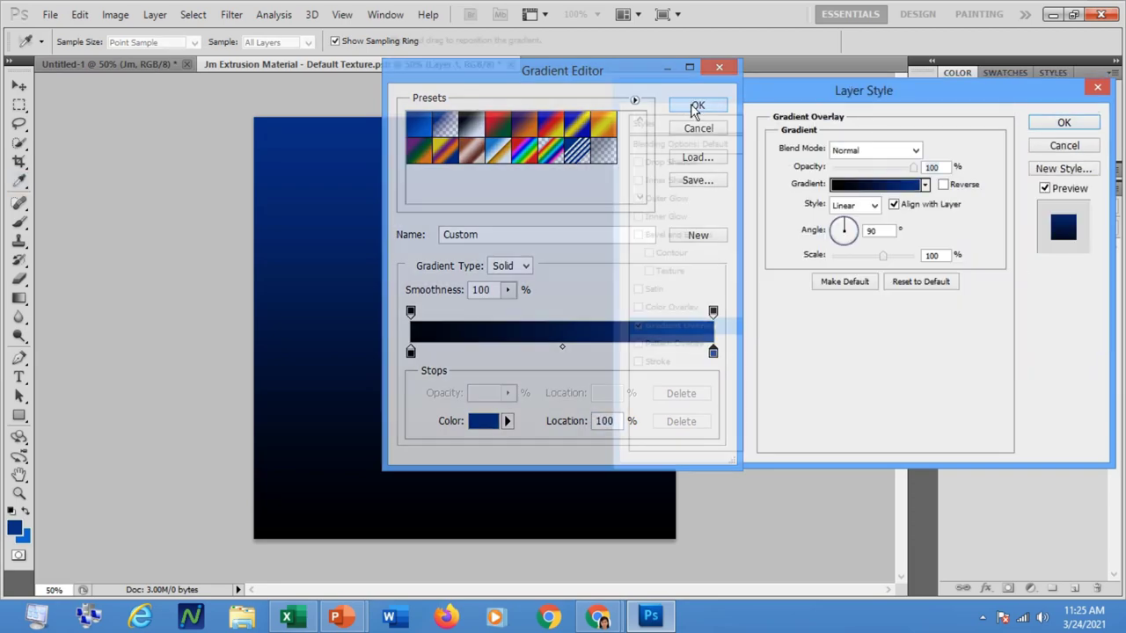
left_click(1063, 122)
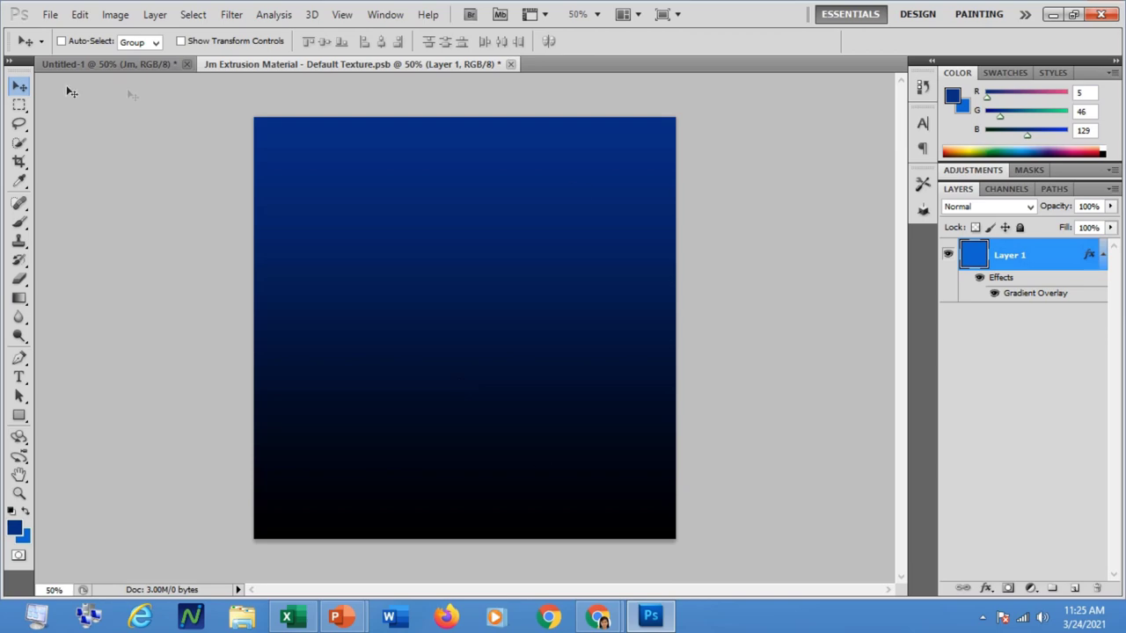
Update the 3D text in Untitled-1 with the edited extrusion texture, and close the texture document
left_click(117, 63)
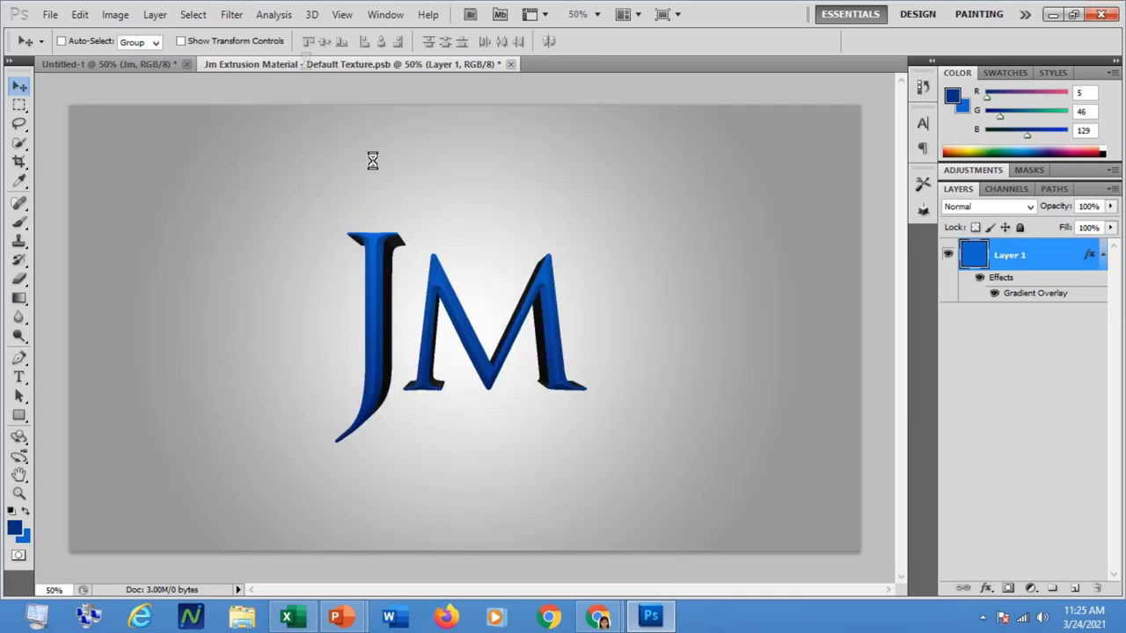
left_click(398, 65)
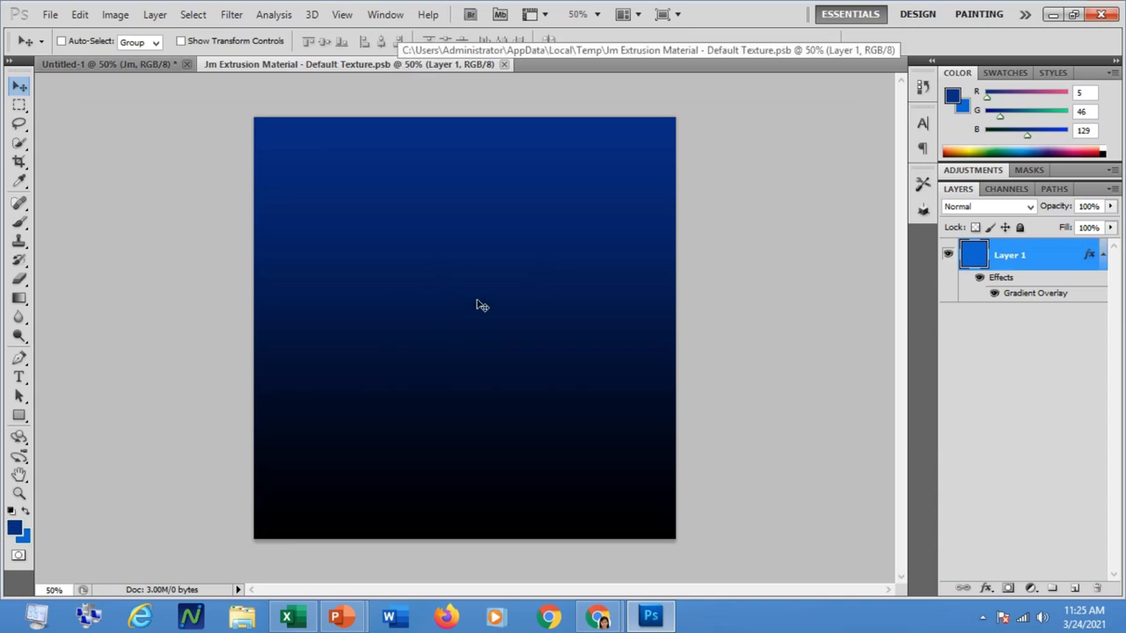
left_click(505, 65)
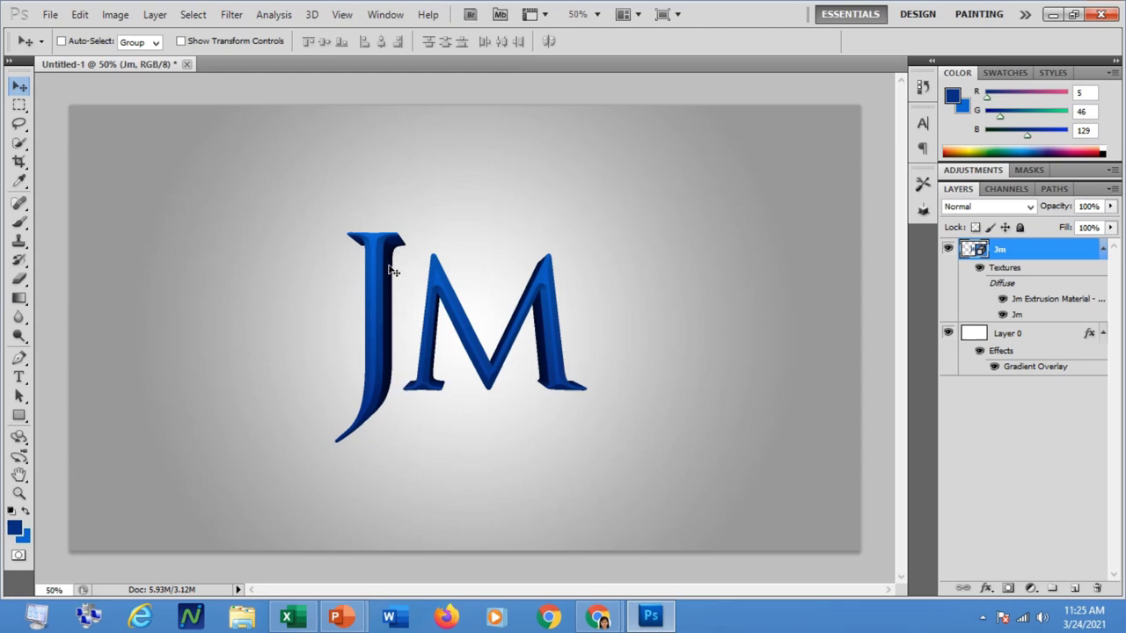
Rotate the 3D text about its X axis to an orientation of about 86.6 with the 3D Object Rotate tool
left_click(21, 442)
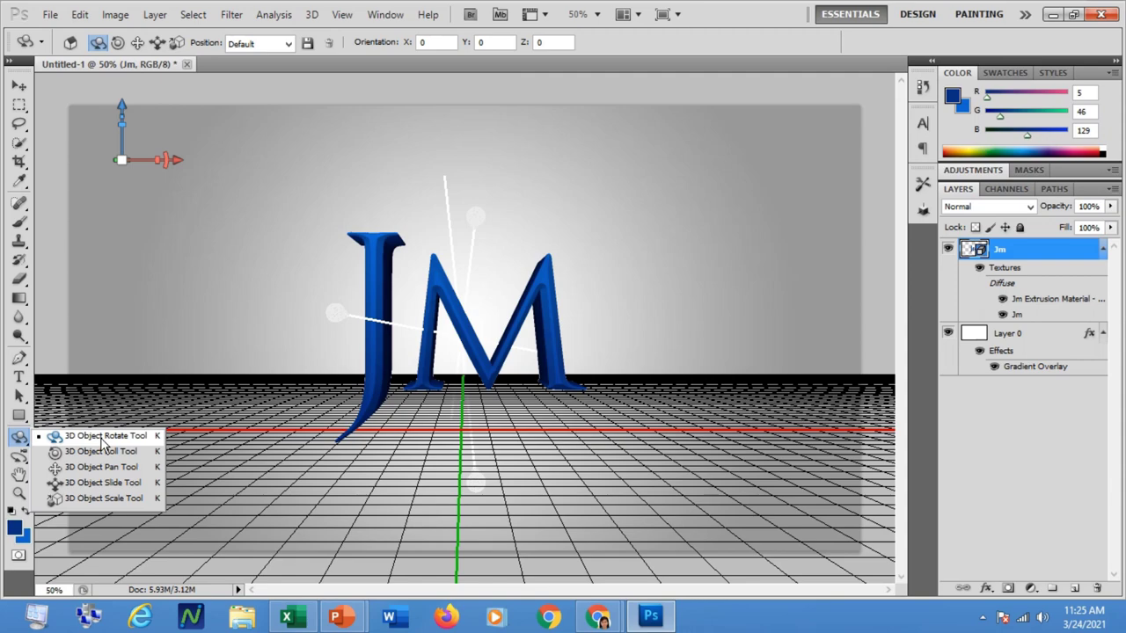
left_click(102, 437)
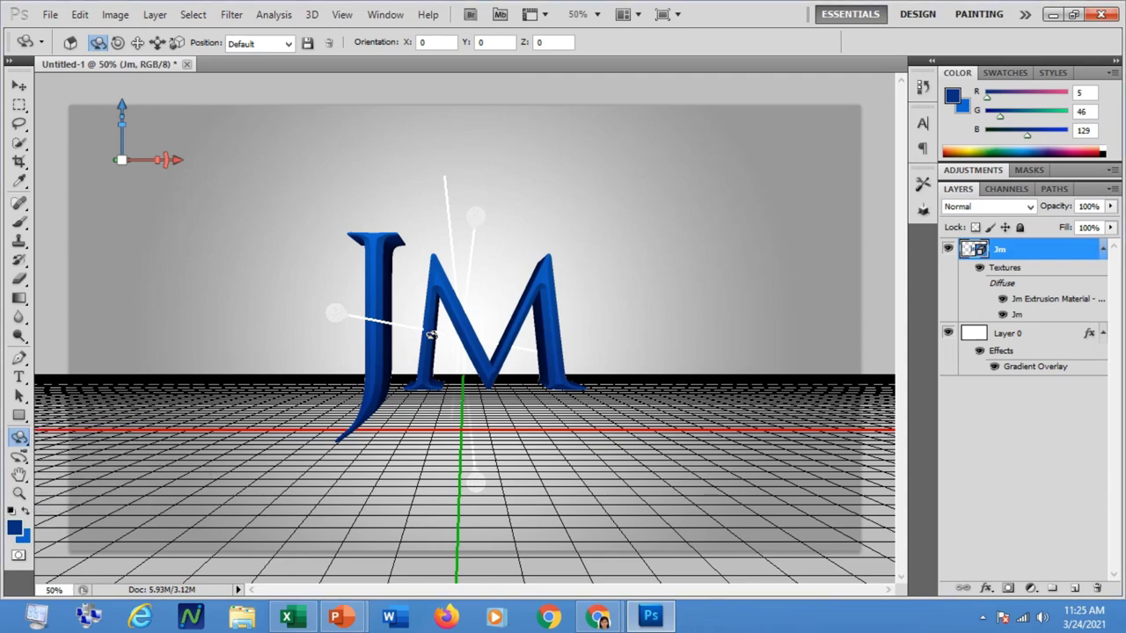
left_click_drag(431, 334, 430, 126)
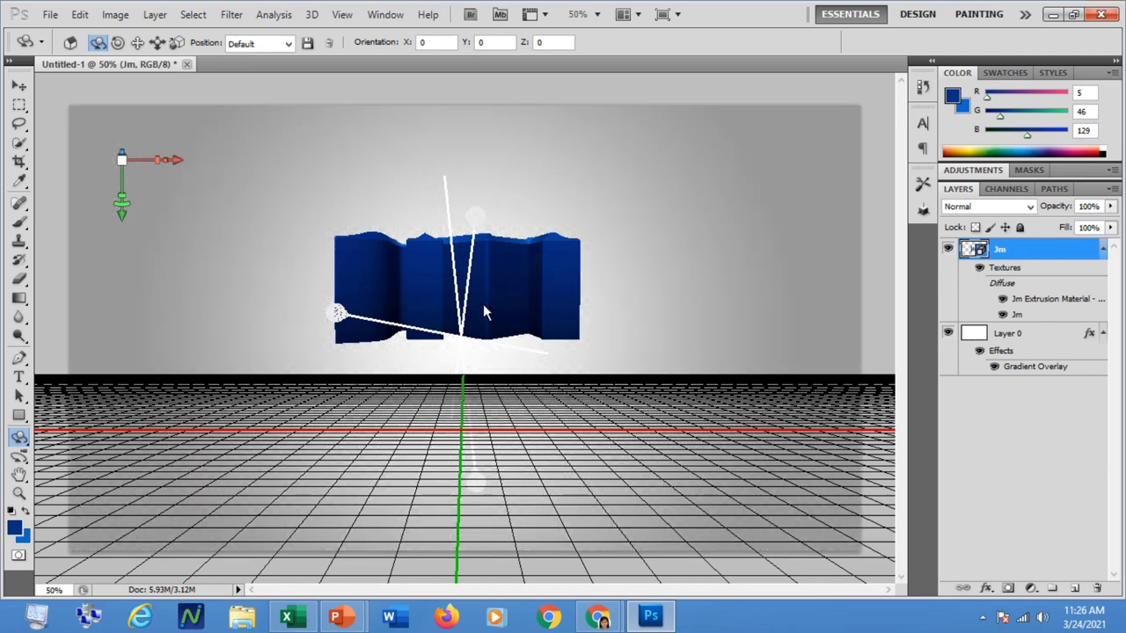
left_click(465, 443)
Display the 3D scene settings for the Jm text
left_click(922, 213)
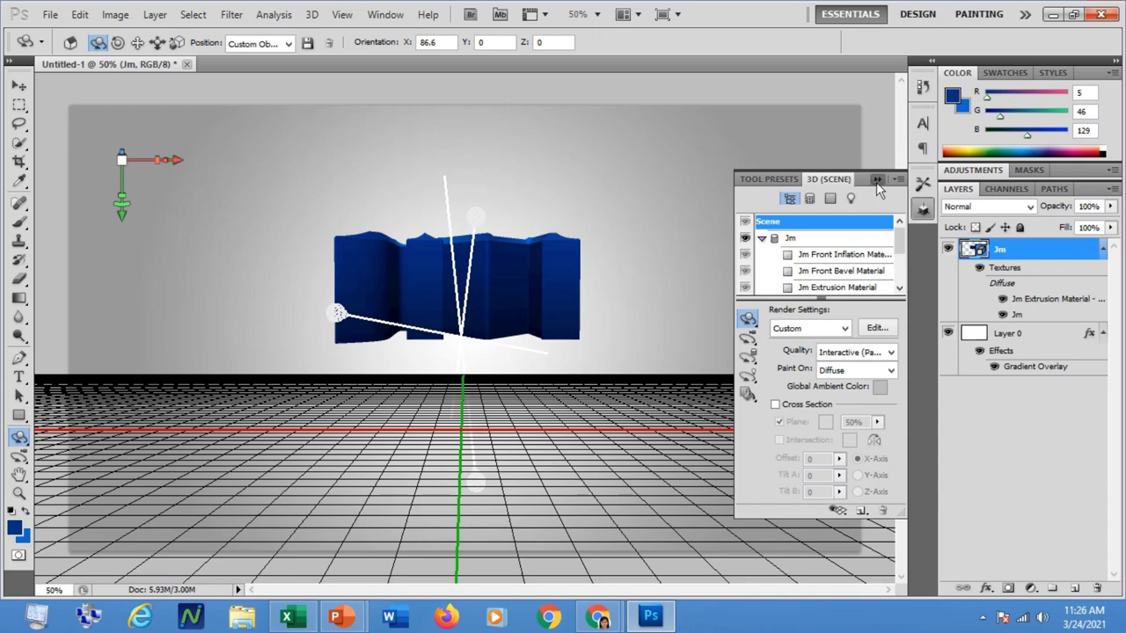
left_click(876, 180)
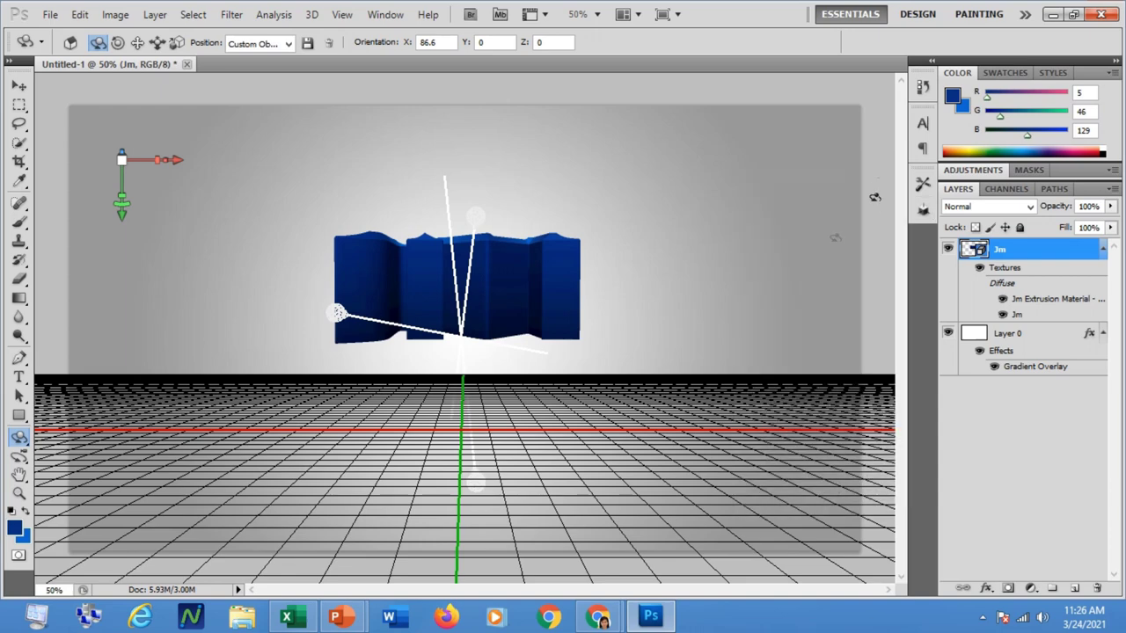
left_click(384, 15)
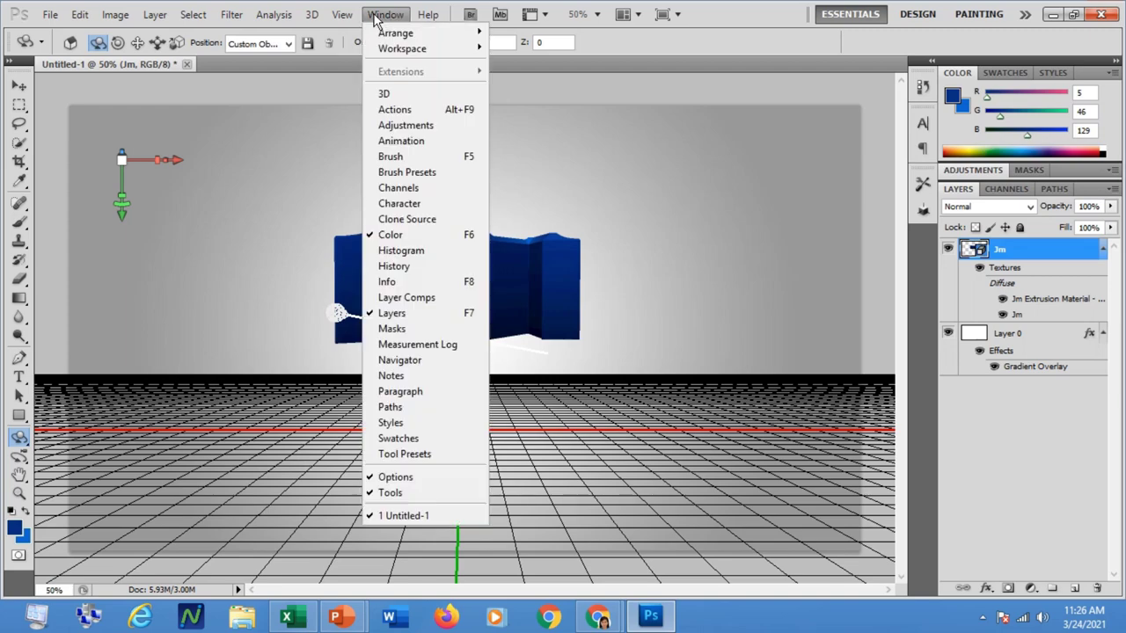
left_click(392, 95)
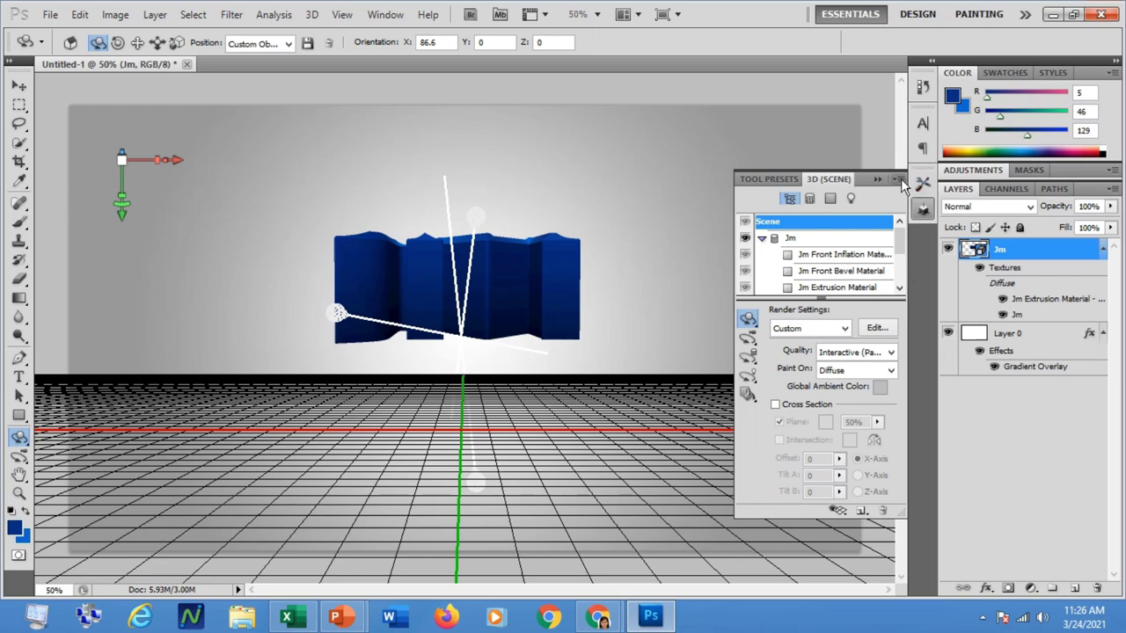
Snap the 3D text object to the ground plane and collapse the 3D scene settings
left_click(900, 178)
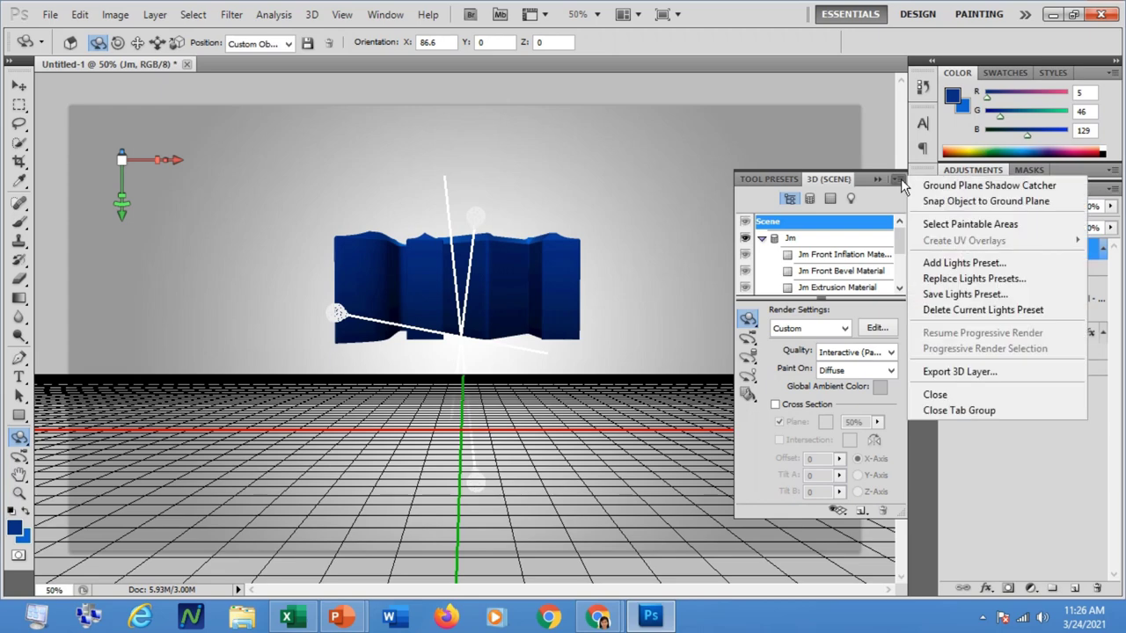
left_click(942, 201)
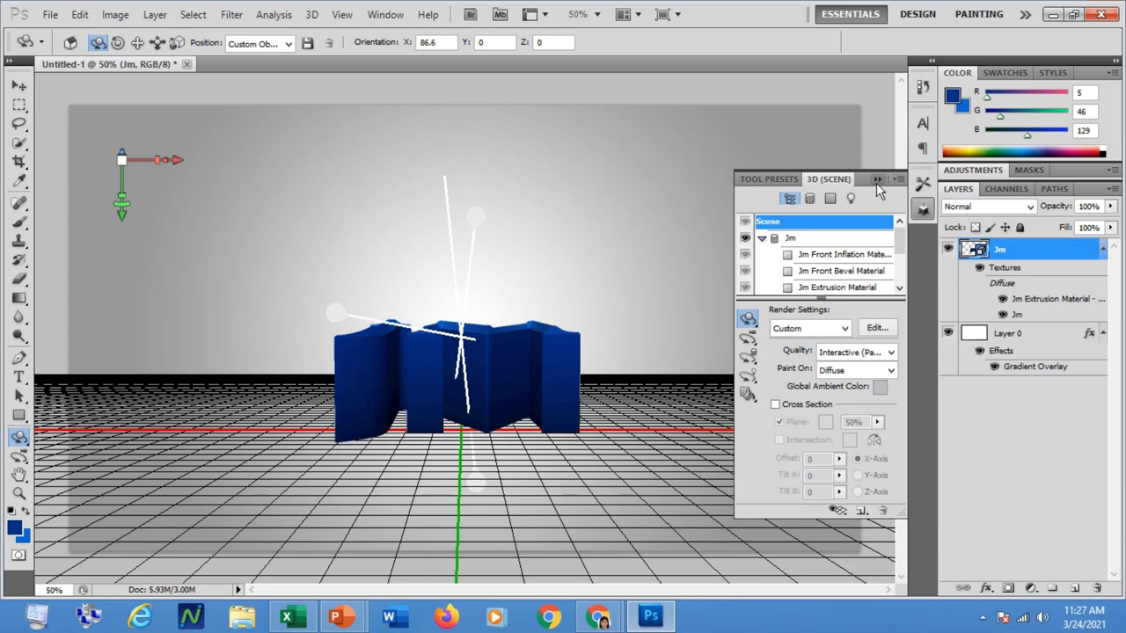
left_click_drag(483, 336, 484, 336)
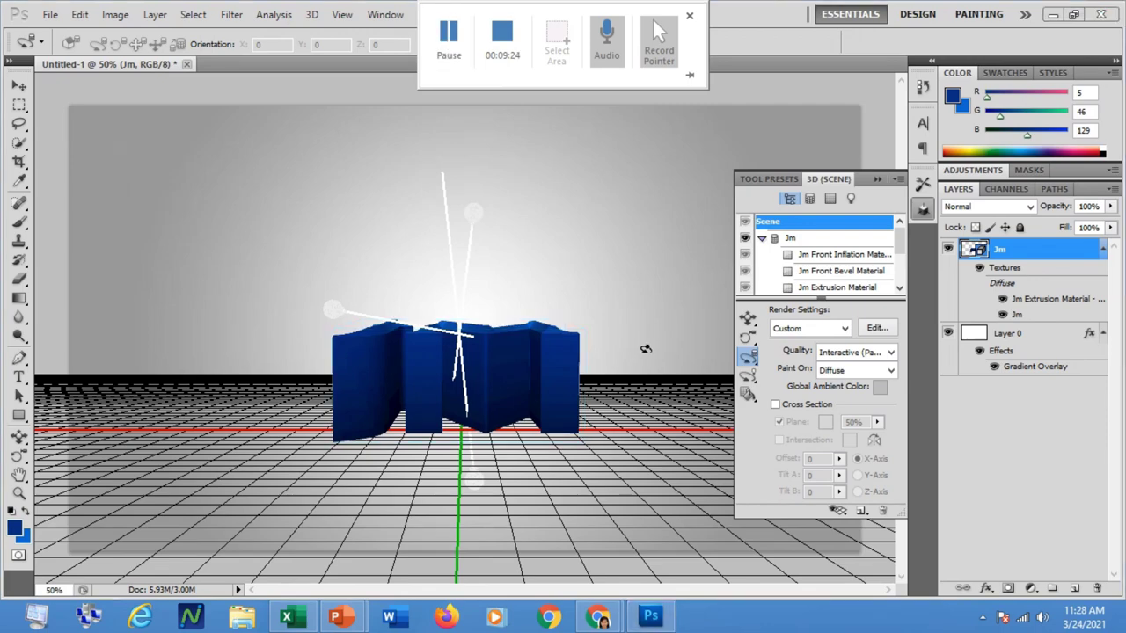
left_click(877, 178)
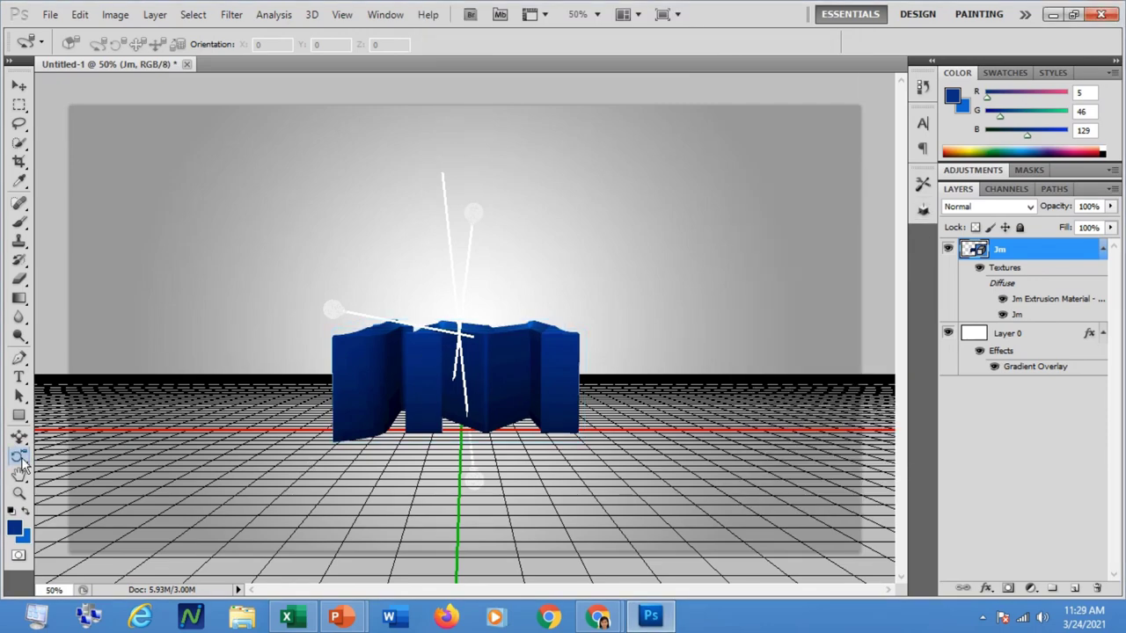
Rotate the 3D camera to an X orientation of about -155 so the JM lettering faces the viewer
left_click_drag(21, 466, 123, 459)
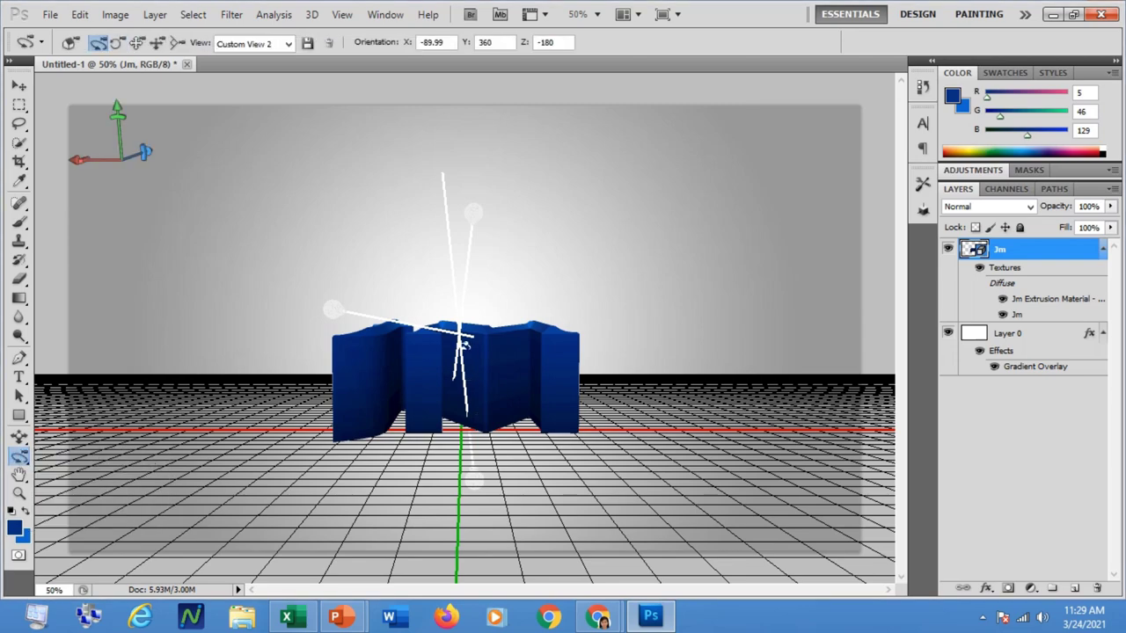
left_click_drag(500, 308, 491, 144)
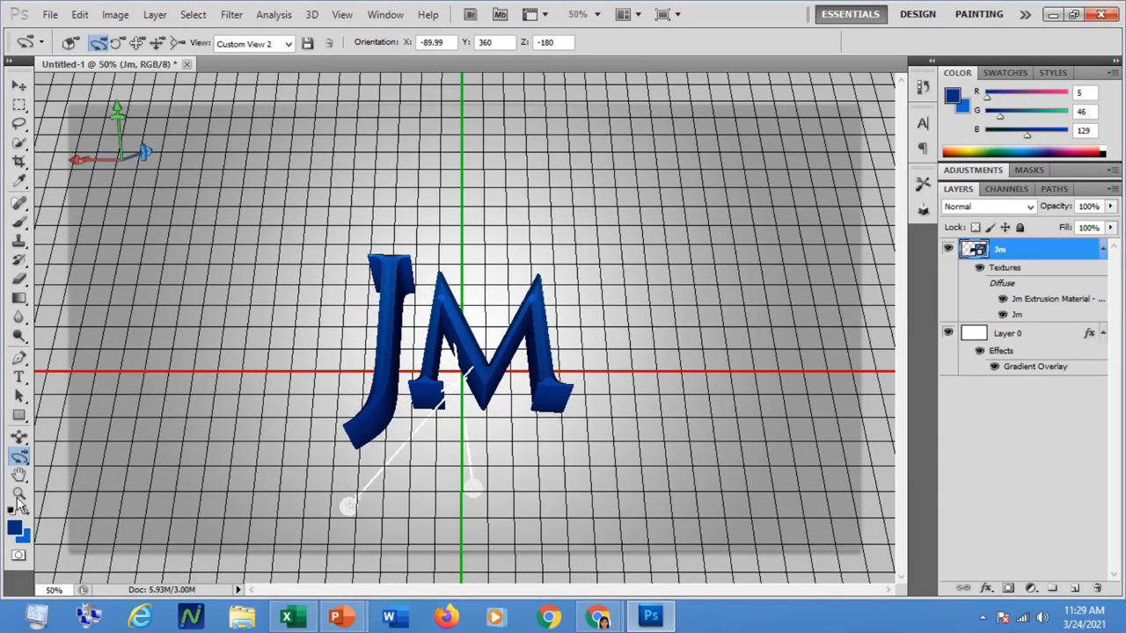
left_click(18, 496)
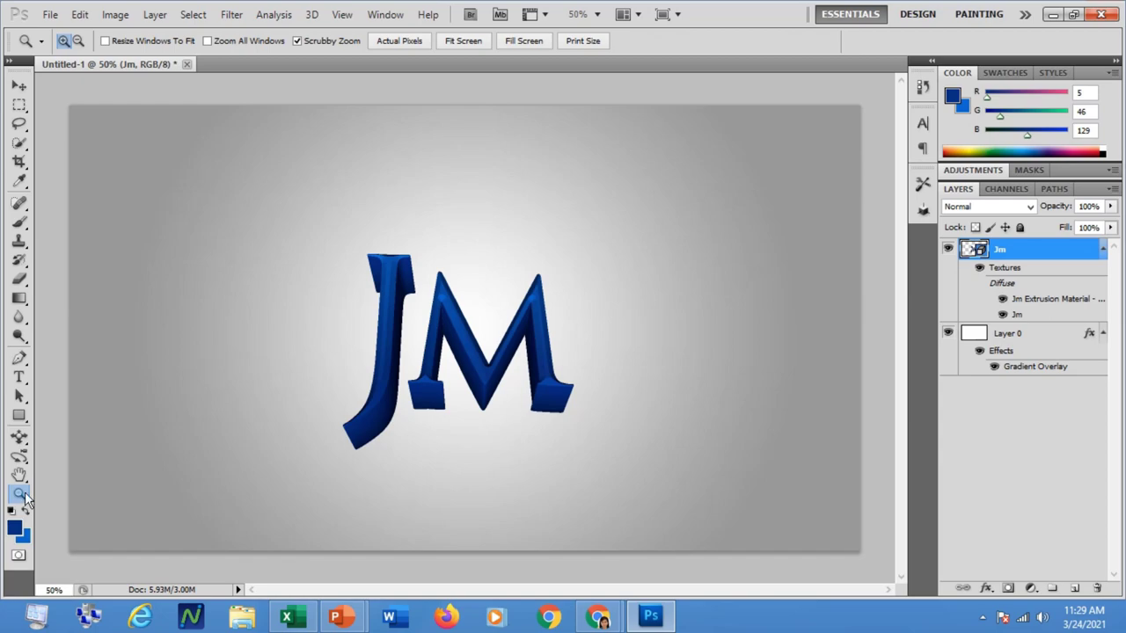
Enable the Ground Plane Shadow Catcher for the 3D scene with the 3D Object Rotate tool active
left_click(20, 438)
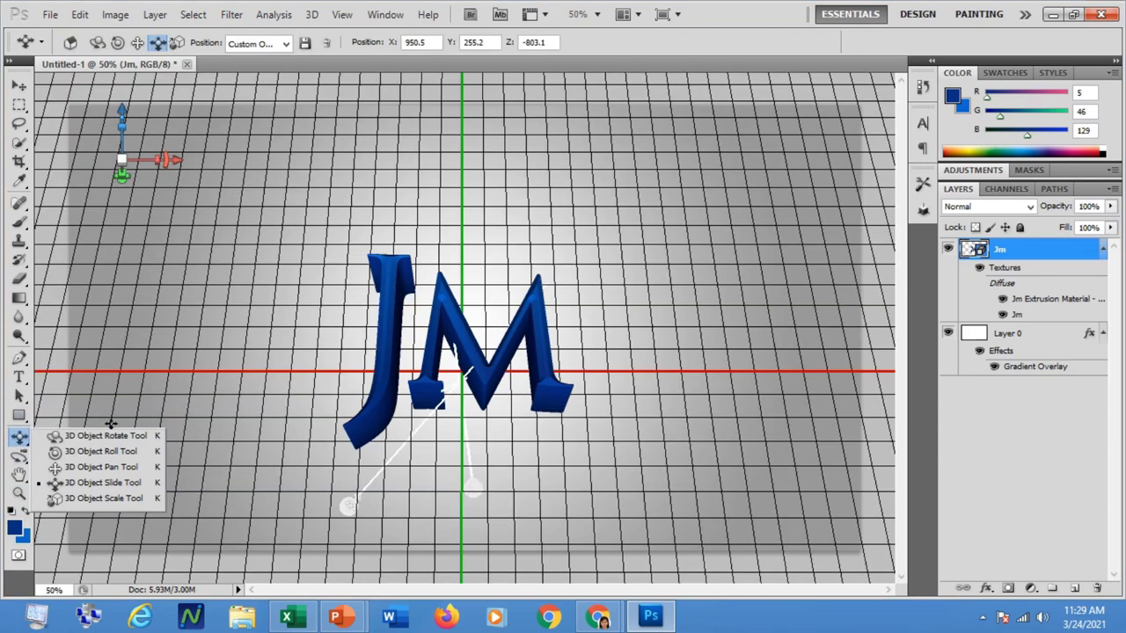
left_click(113, 451)
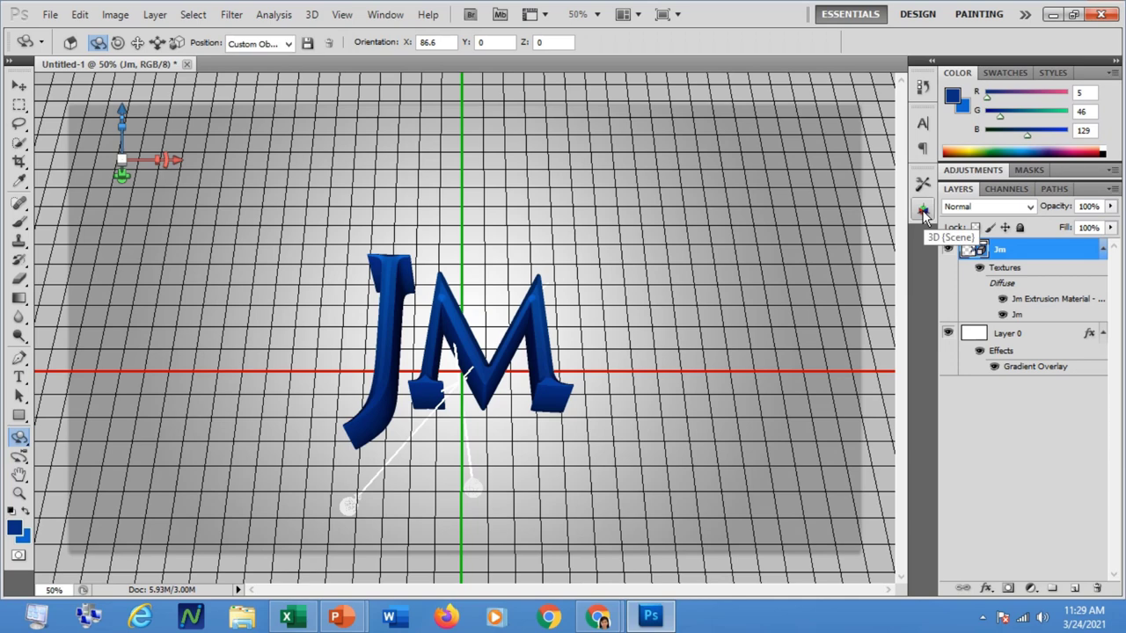
left_click(383, 19)
left_click(398, 95)
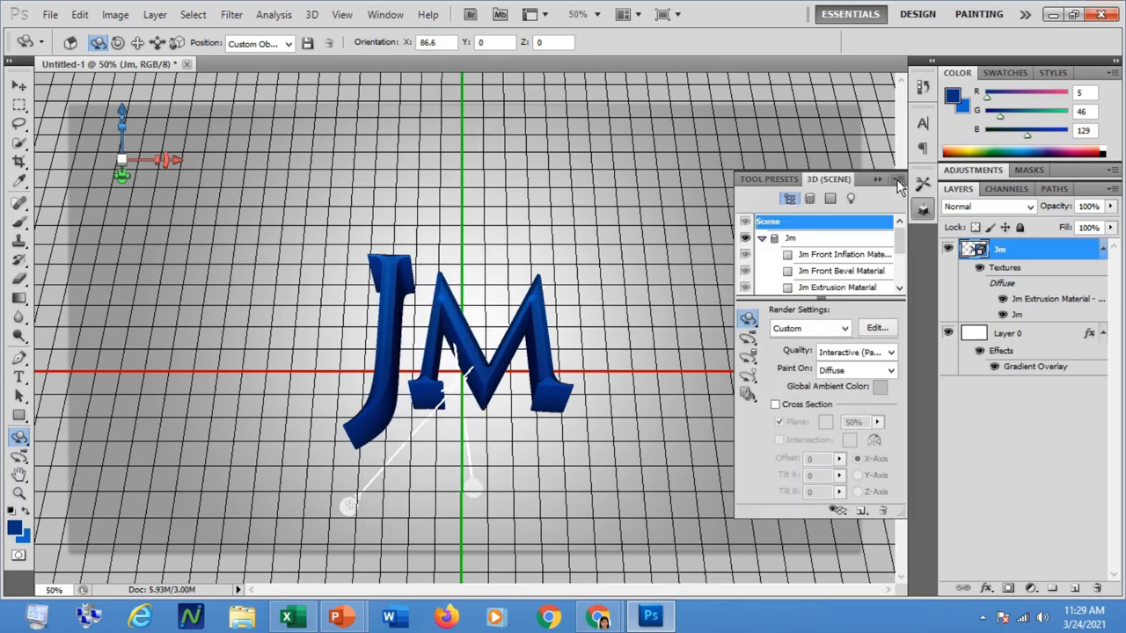
left_click(898, 180)
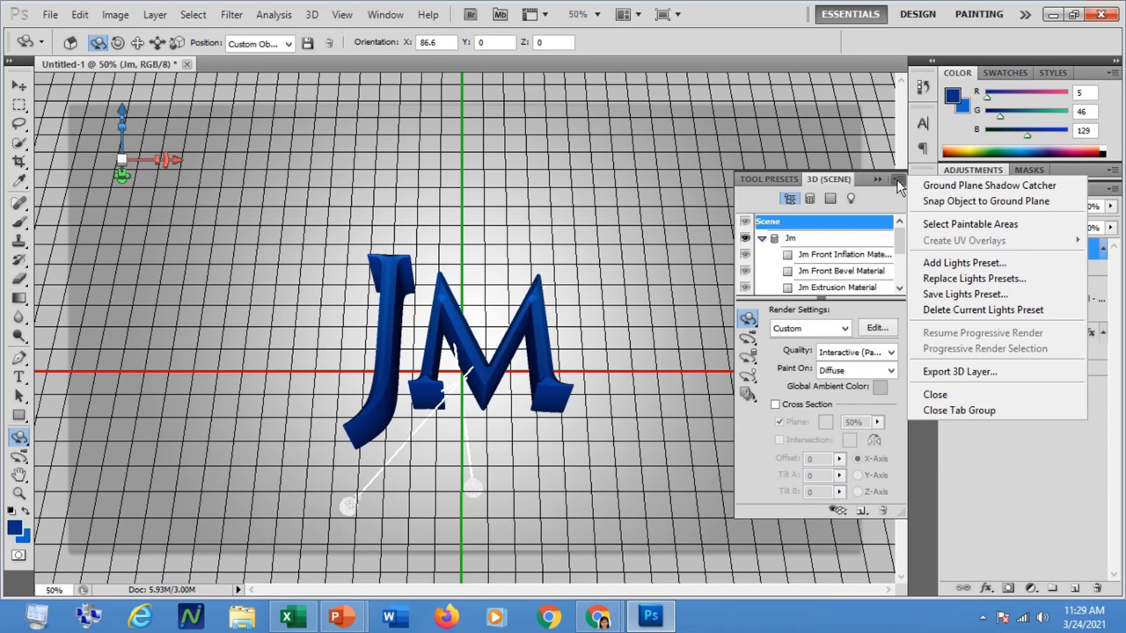
left_click(944, 190)
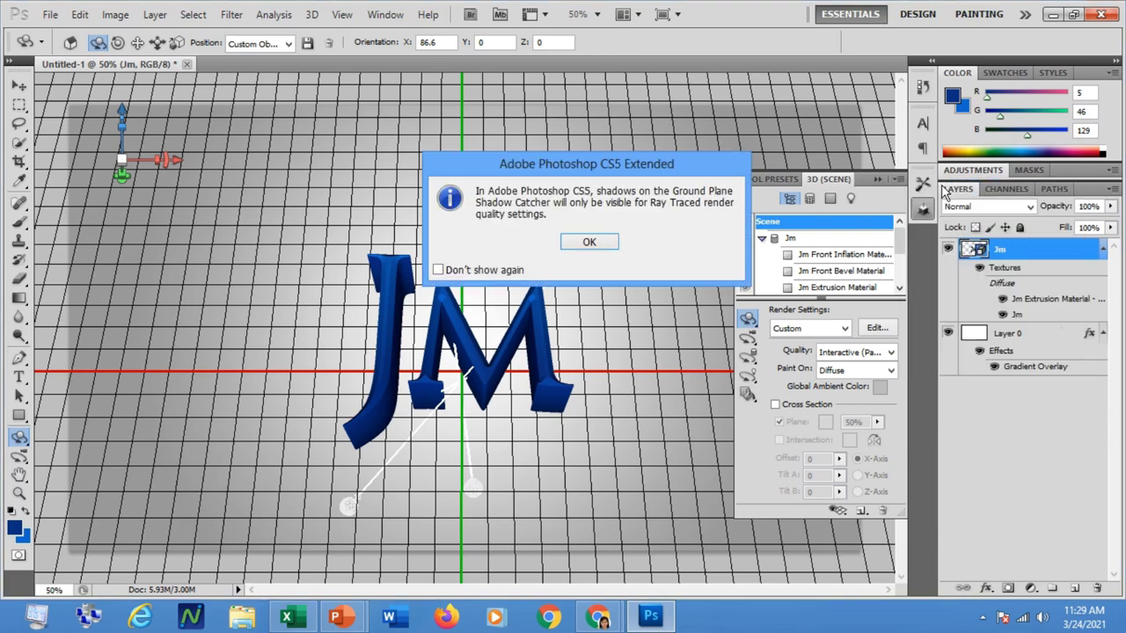
left_click(591, 242)
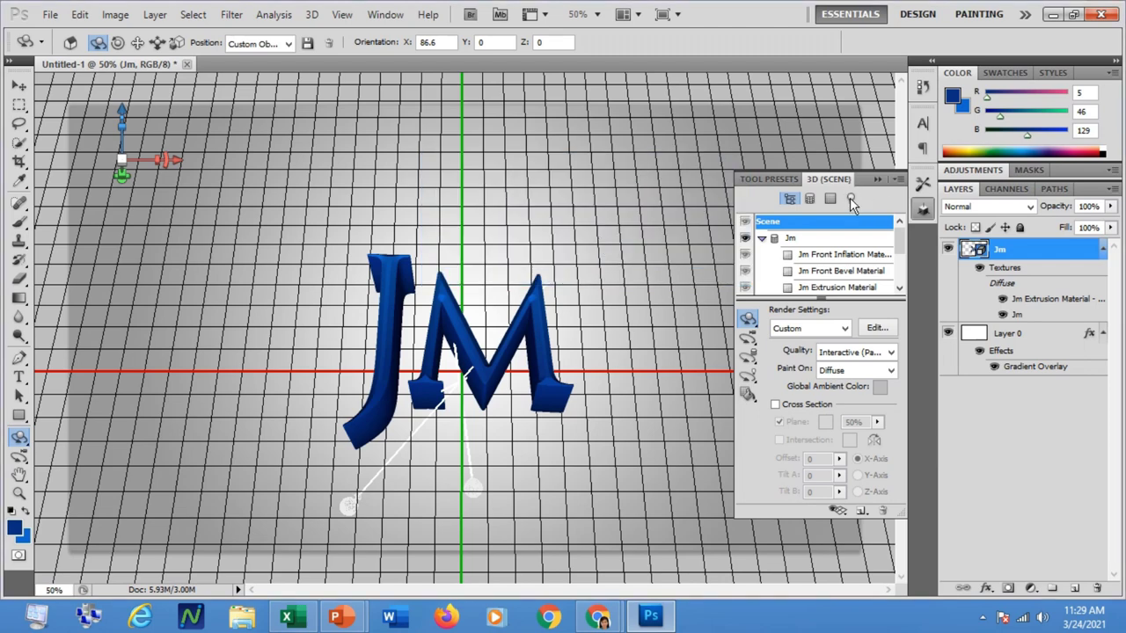
Set the shadow softness of Infinite Light 1 to 100%
left_click(851, 200)
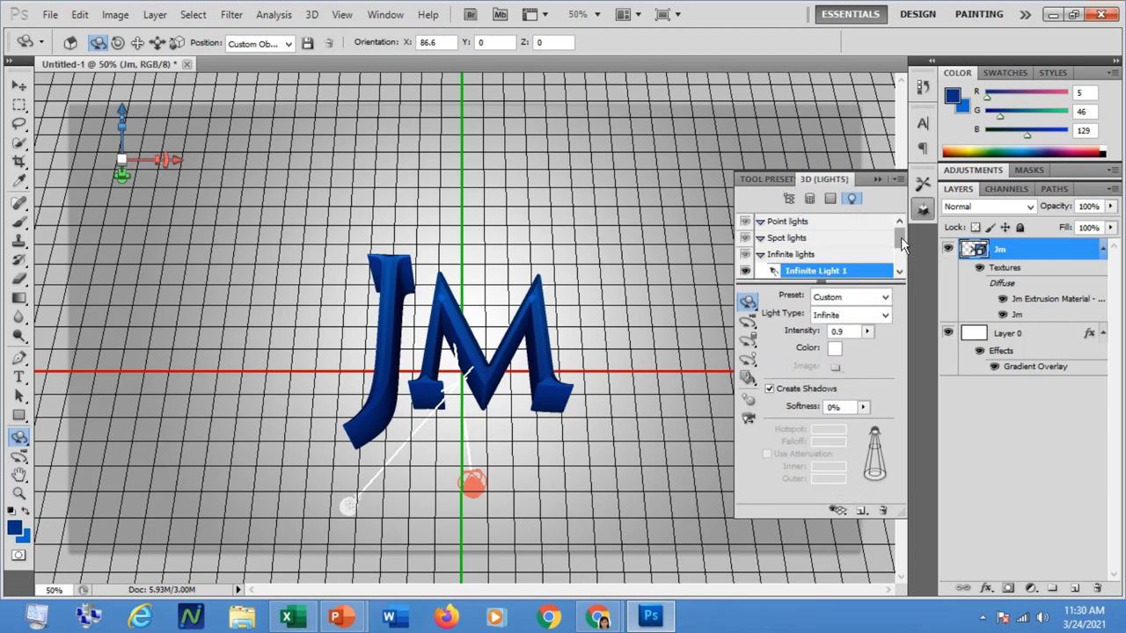
left_click_drag(900, 249, 900, 257)
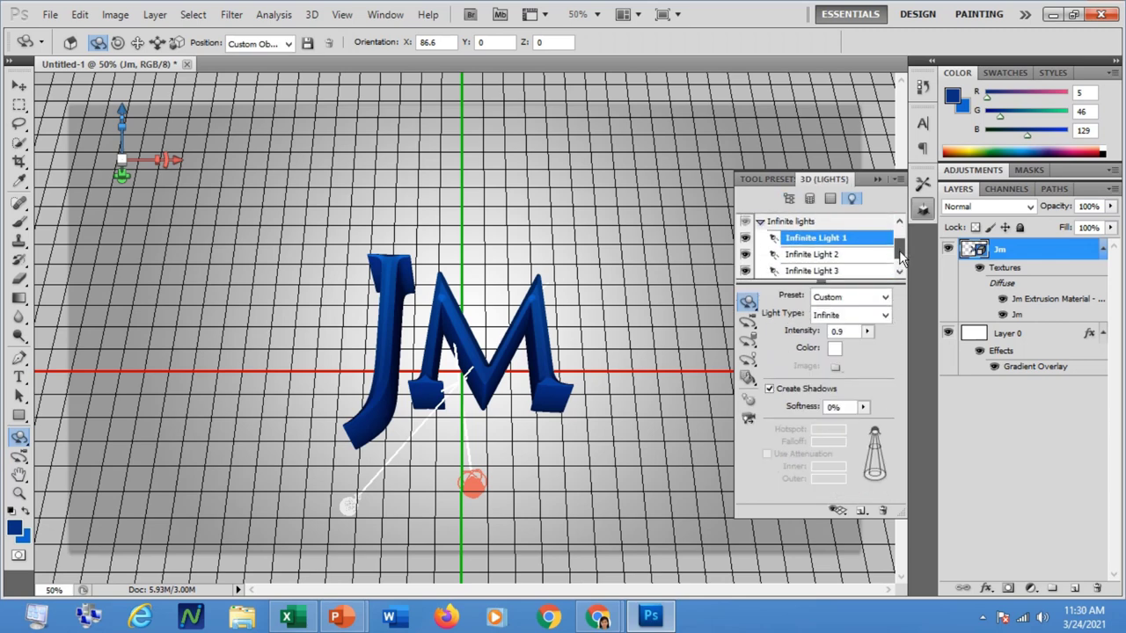
left_click(864, 410)
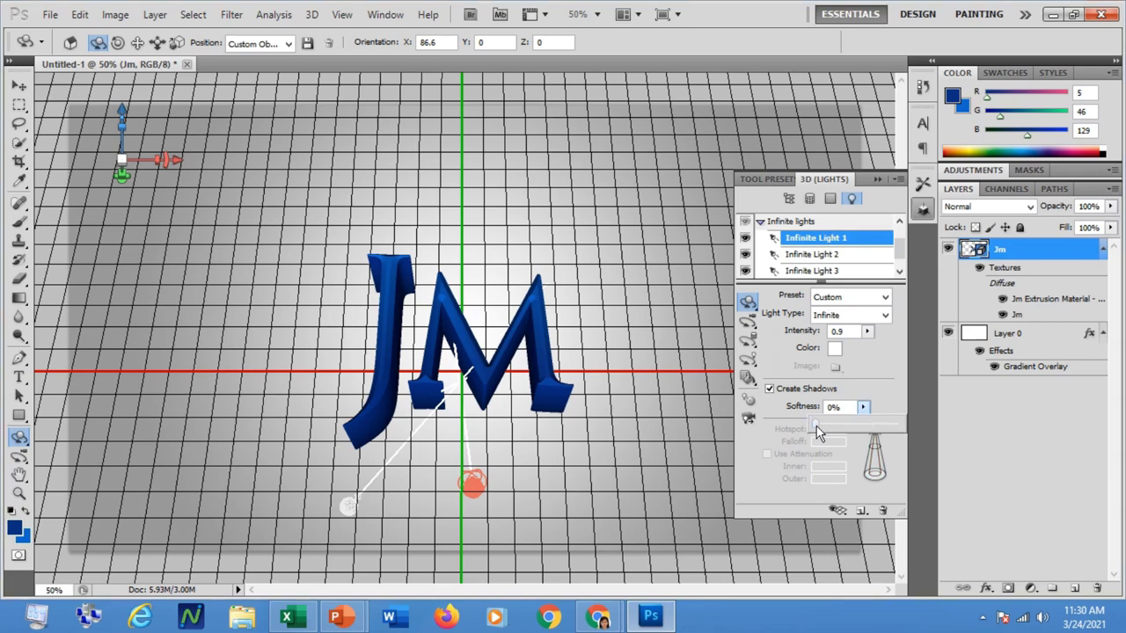
left_click_drag(818, 431, 901, 435)
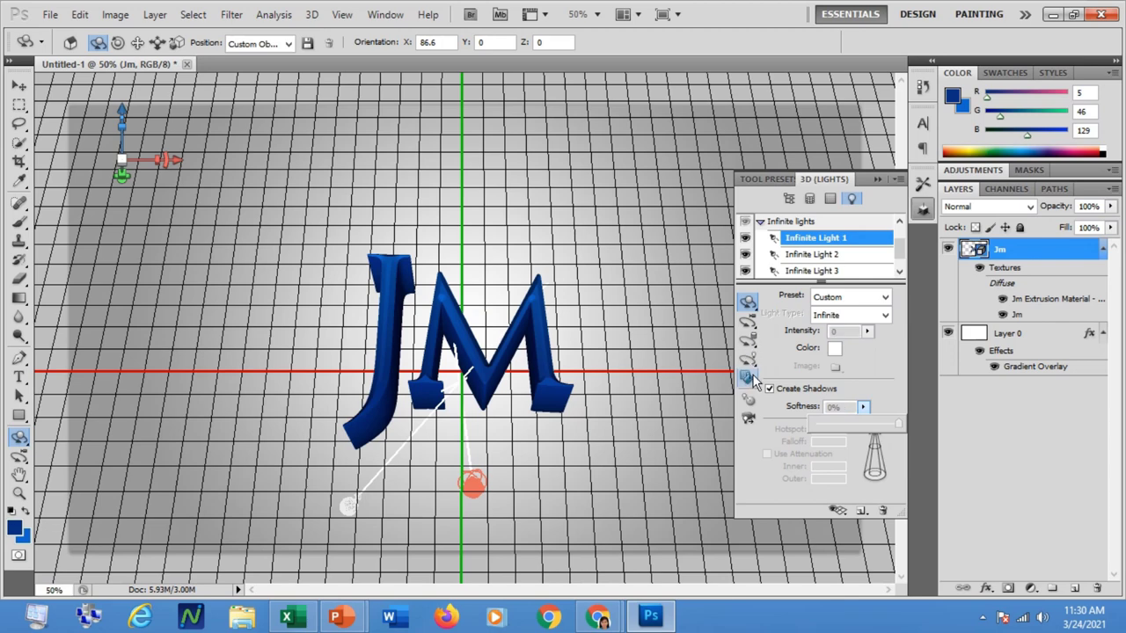
Rotate Infinite Light 1 with the 3D Light Rotate tool so it shines from the upper left of the J
left_click(748, 363)
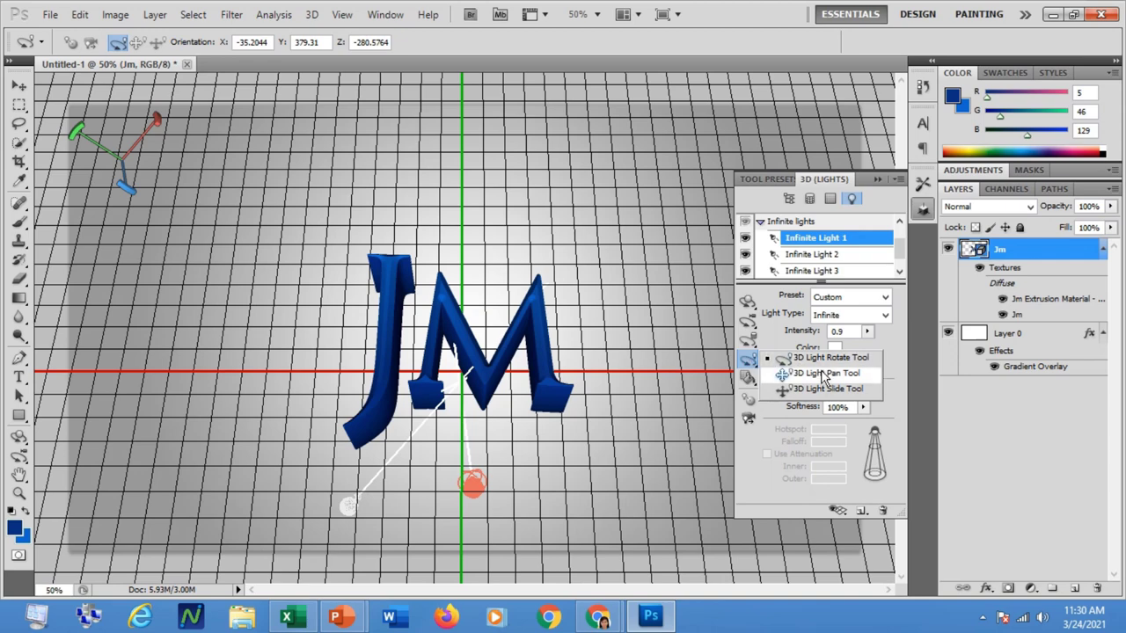
left_click(819, 358)
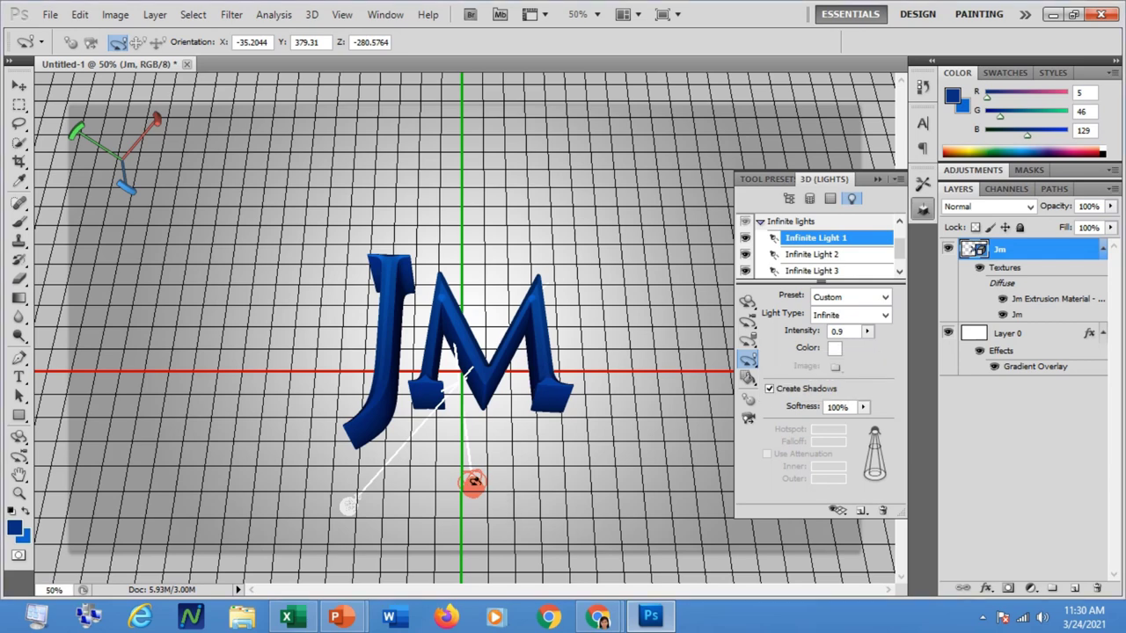
left_click_drag(436, 469, 149, 329)
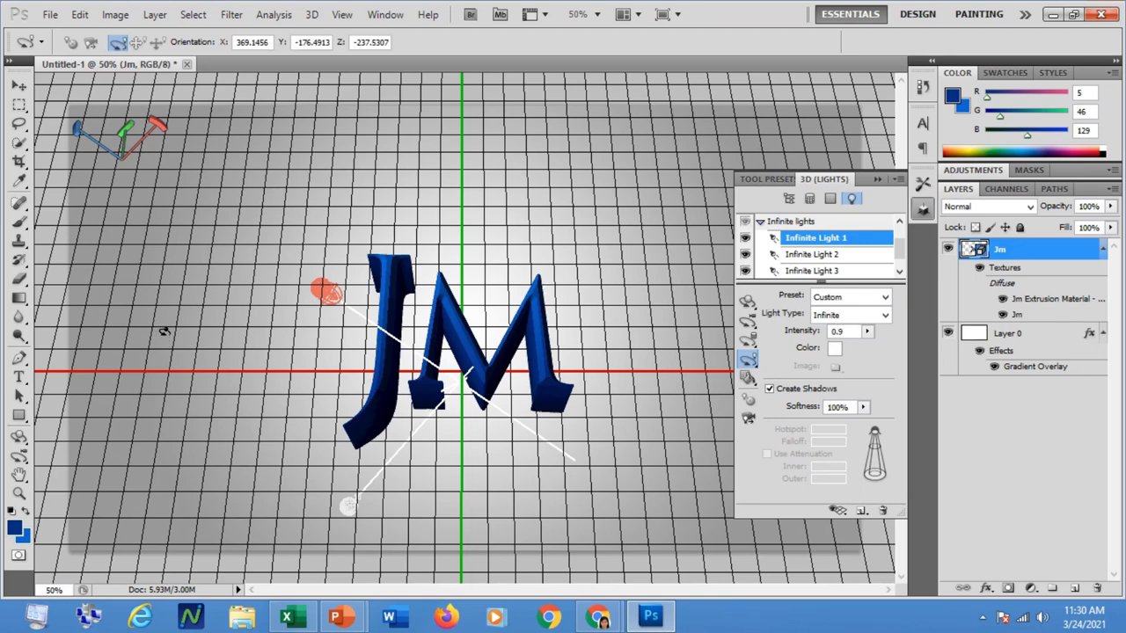
Set the shadow softness of Infinite Light 2 to 100% and rotate the light to a position above the M
left_click(813, 255)
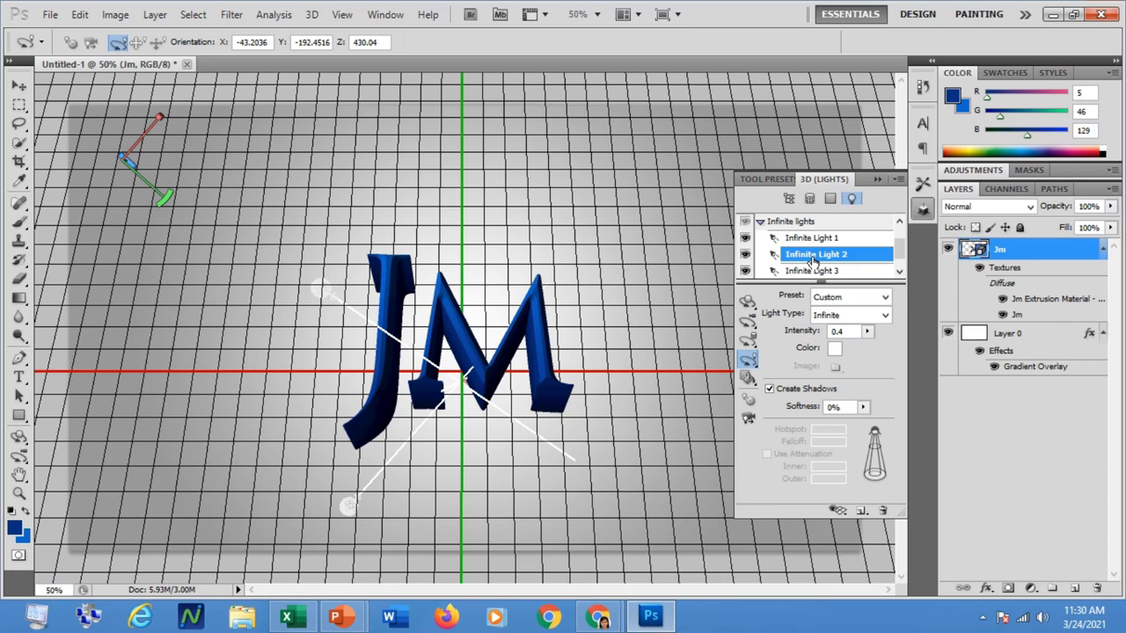
left_click(865, 408)
left_click_drag(818, 428, 897, 429)
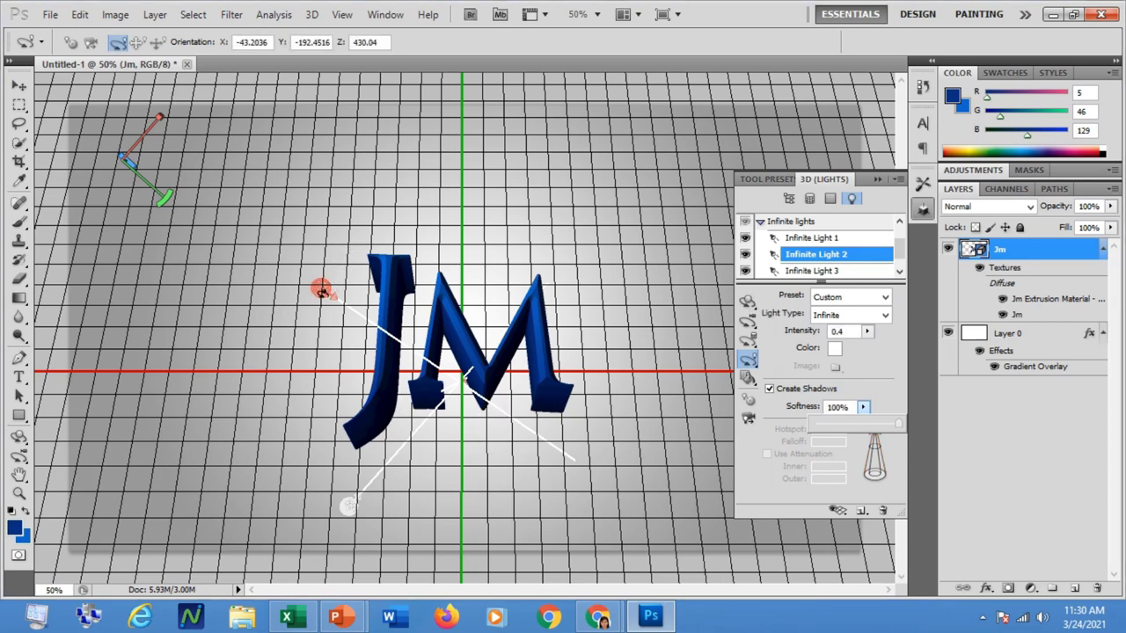
left_click_drag(321, 290, 396, 262)
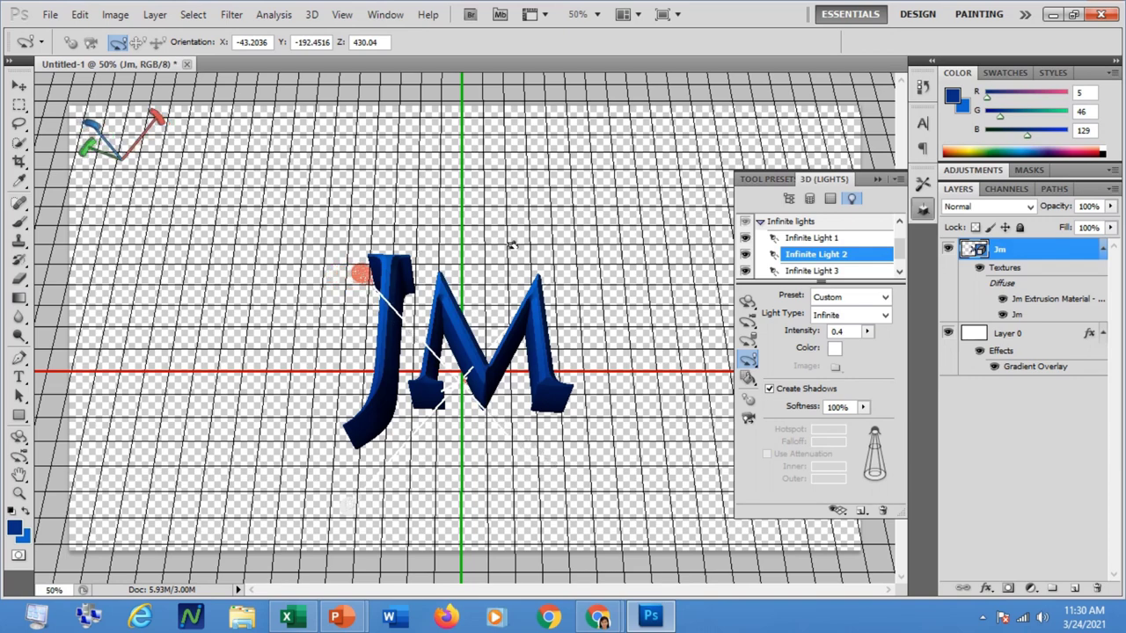
left_click_drag(601, 246, 692, 281)
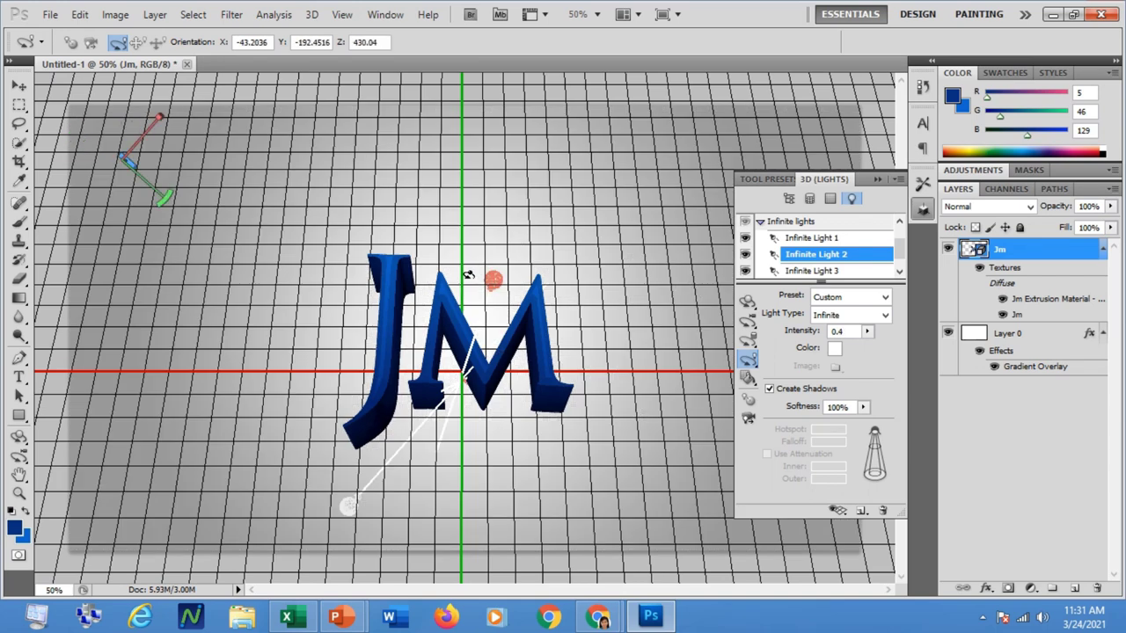
Set the shadow softness of Infinite Light 3 to 100% and rotate the light to the right side of the M
left_click(842, 272)
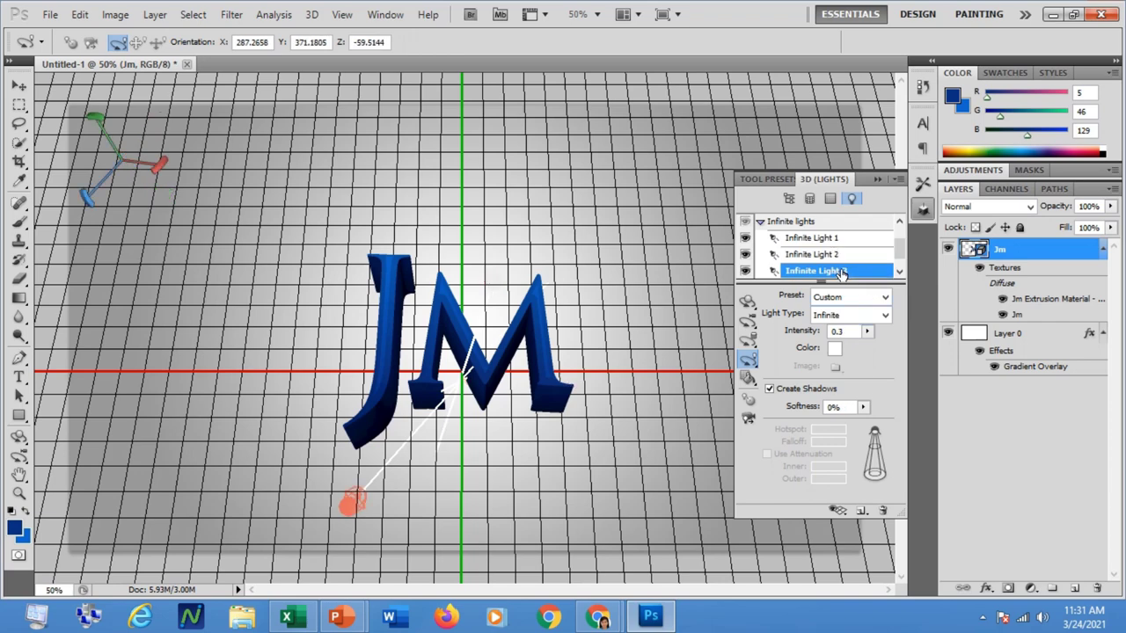
left_click(863, 407)
left_click_drag(813, 427, 938, 444)
left_click(749, 362)
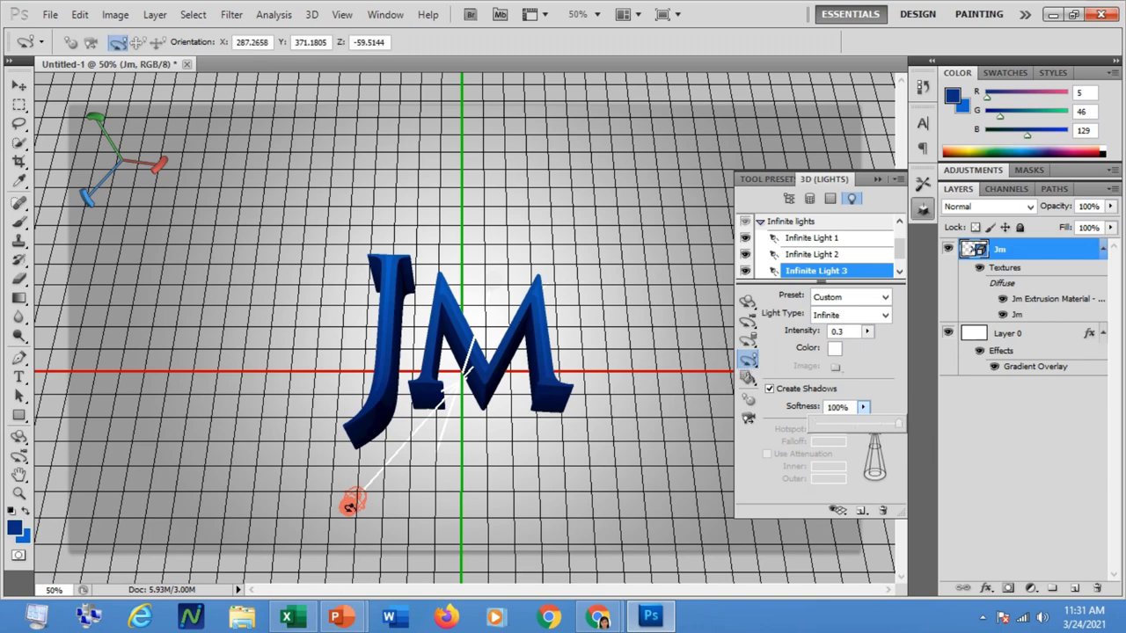
mouse_move(350, 504)
left_mouse_down()
mouse_move(572, 467)
mouse_move(648, 352)
mouse_move(710, 322)
mouse_move(710, 334)
left_mouse_up()
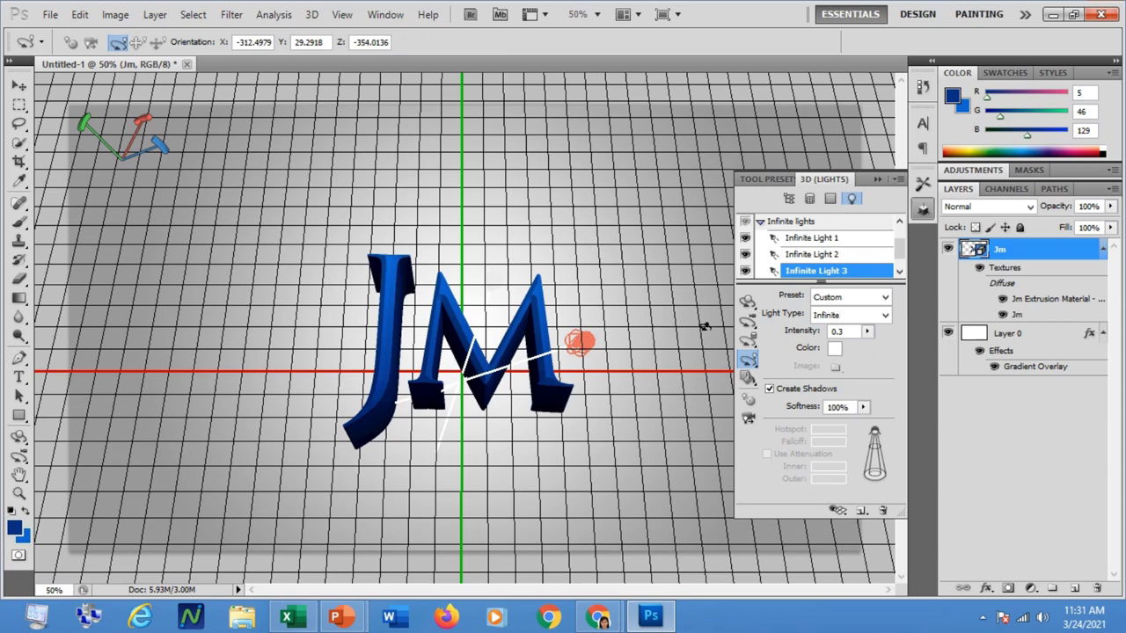
Render the 3D scene with its quality set to Ray Traced Draft
left_click(789, 199)
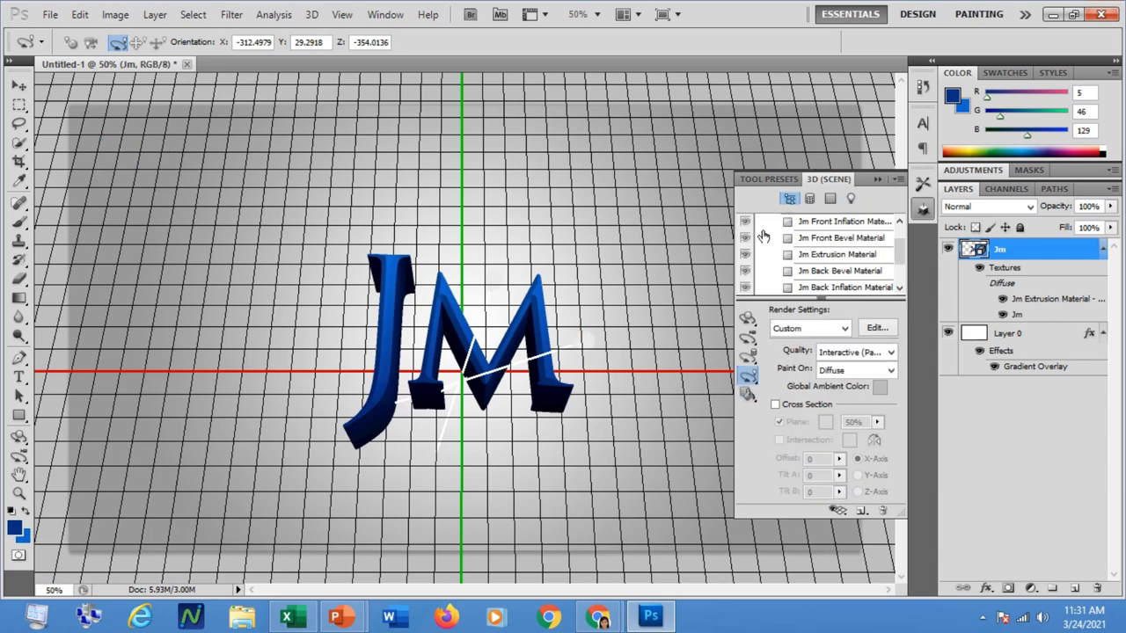
left_click(898, 181)
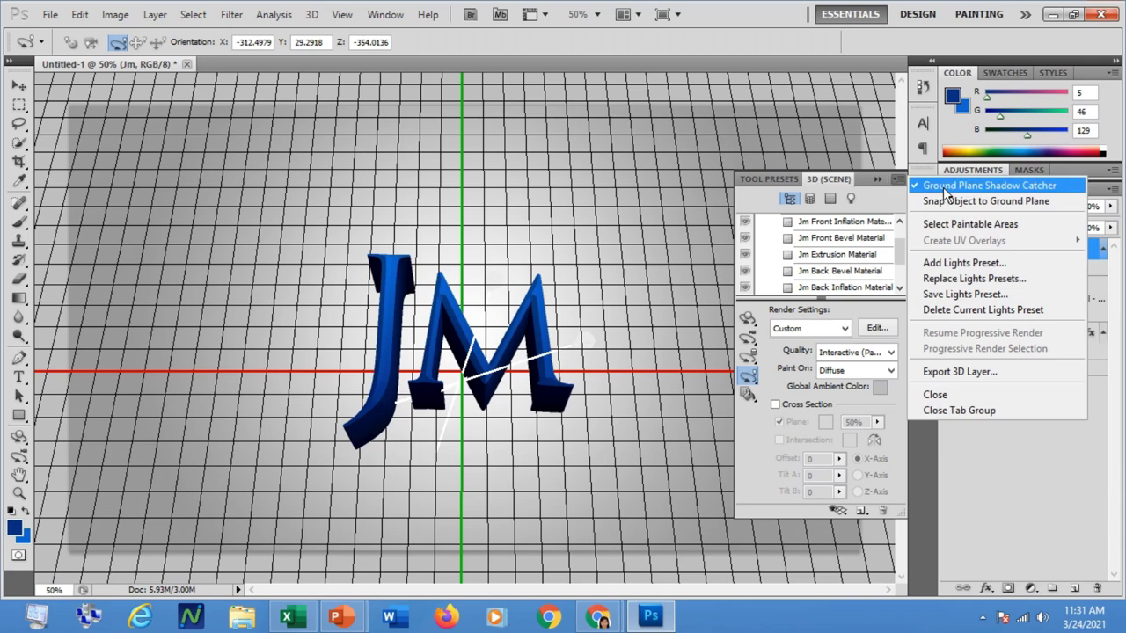
left_click(886, 211)
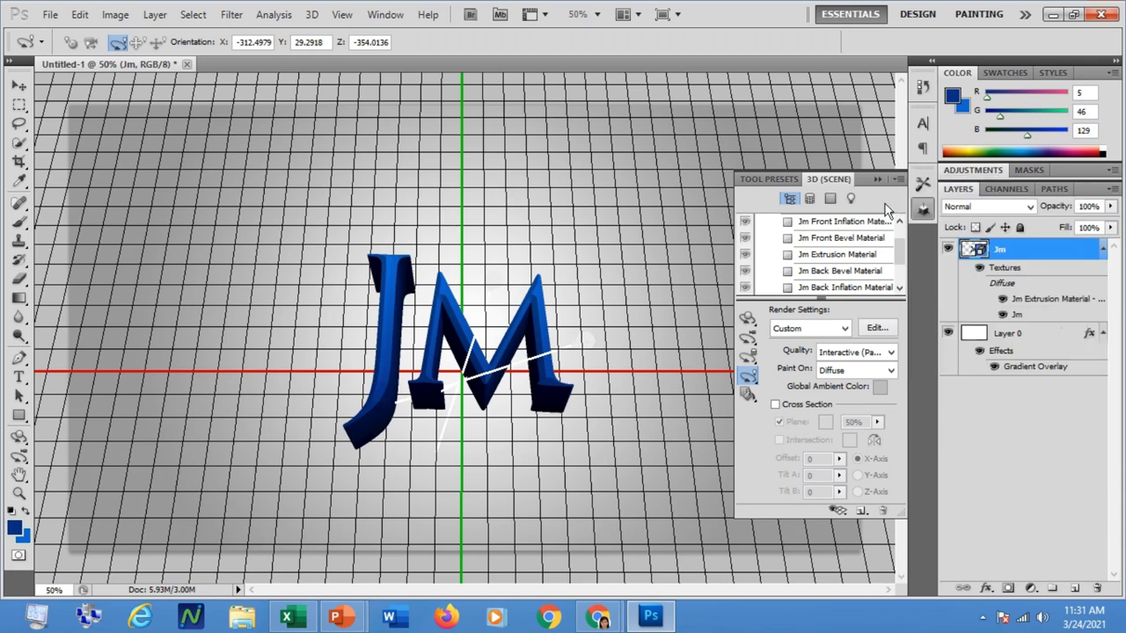
left_click(893, 352)
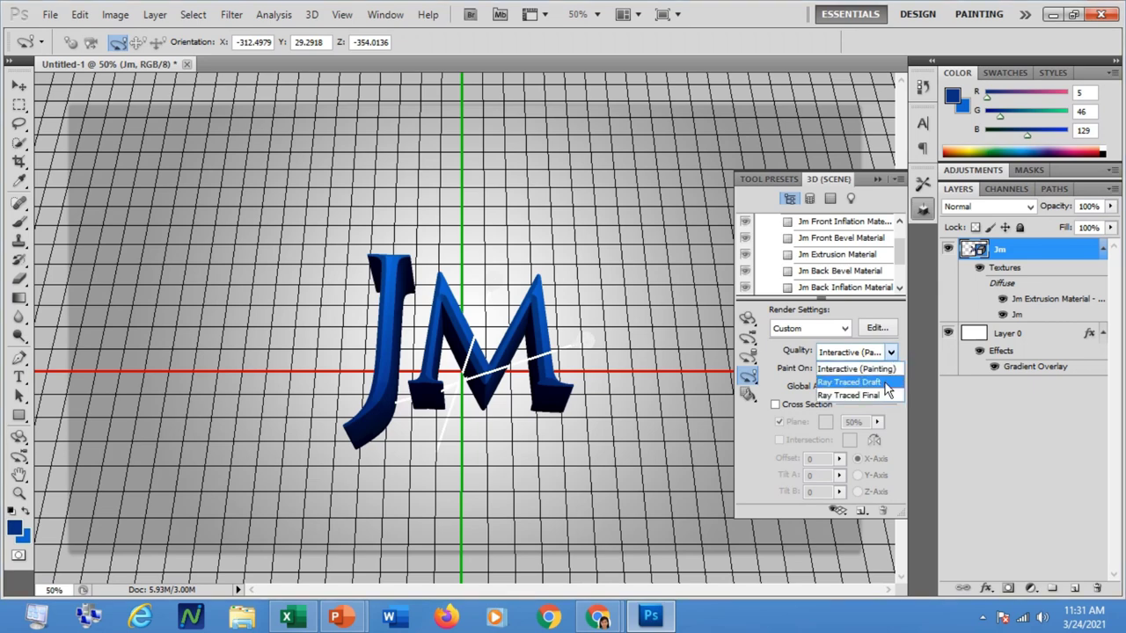
left_click(871, 387)
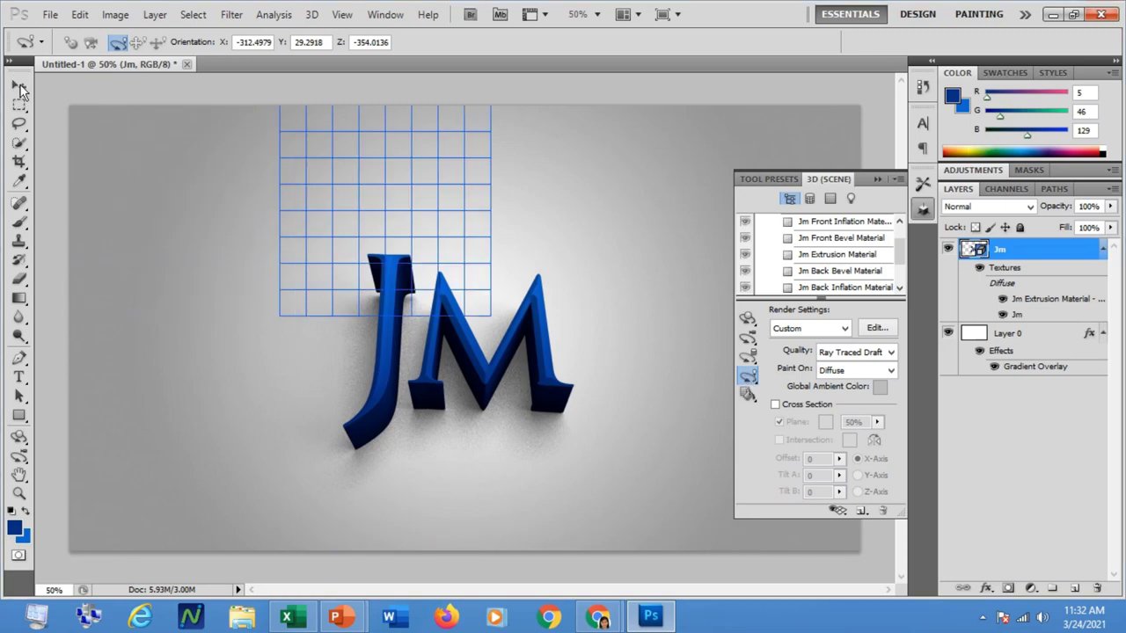
left_click(20, 86)
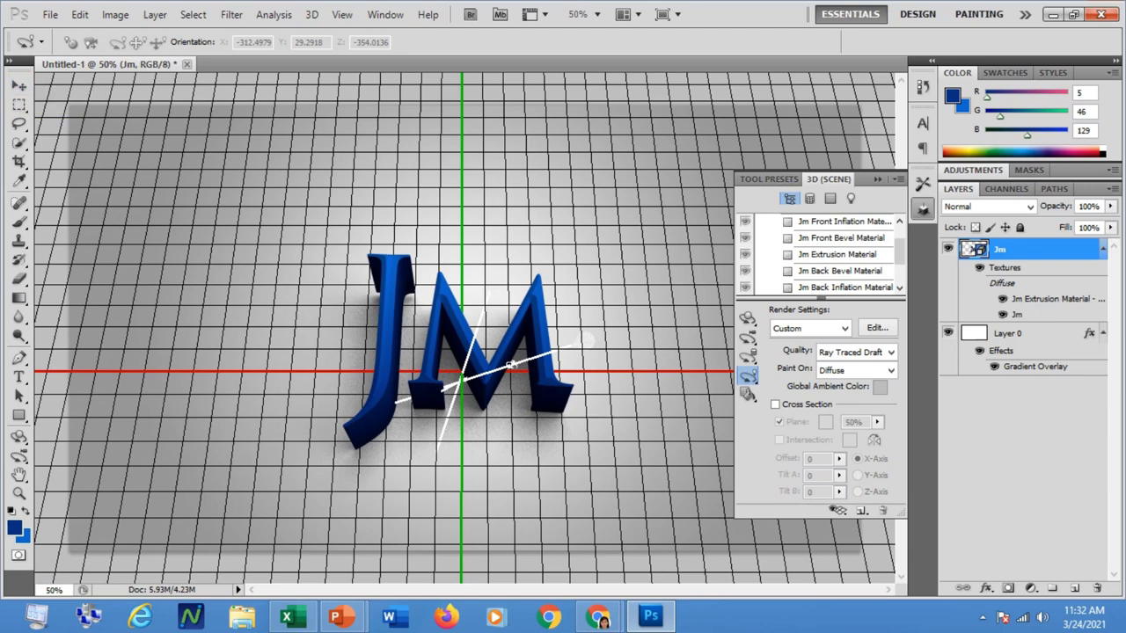
left_click(23, 462)
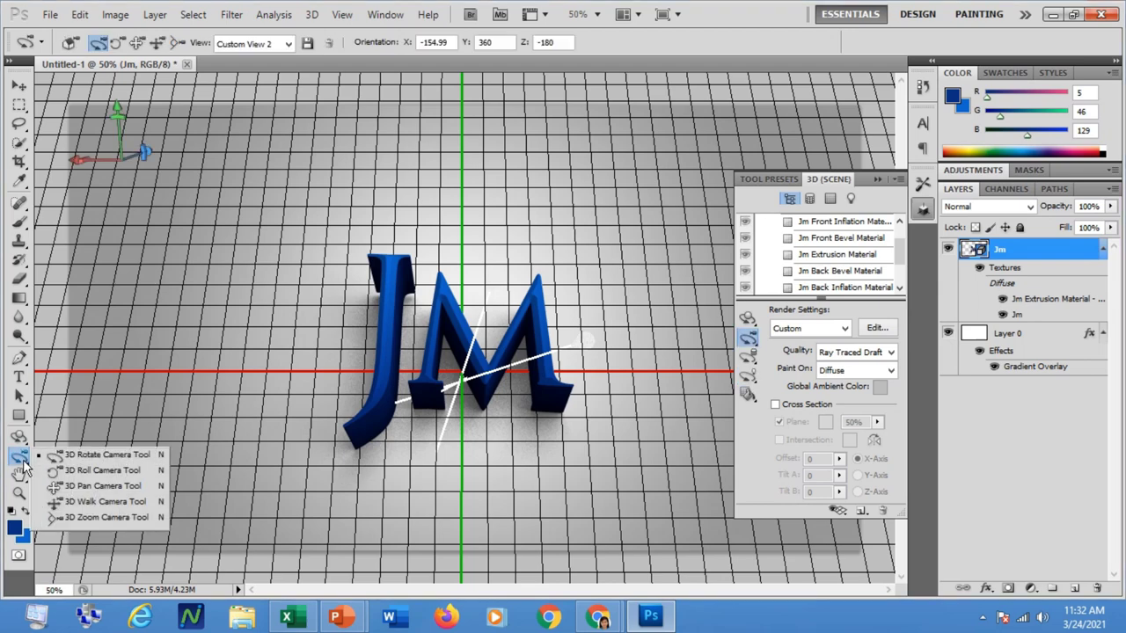
left_click(21, 439)
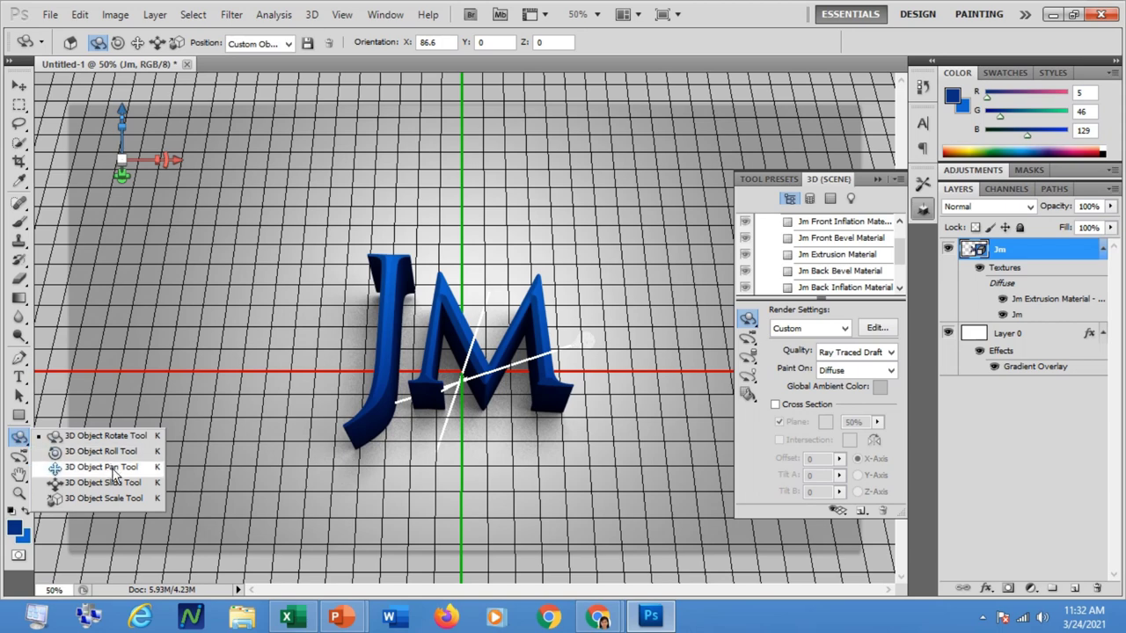
Move the JM text lower on the canvas with the 3D Pan Camera tool, bringing the camera to about Y -614, Z 1570
left_click(15, 458)
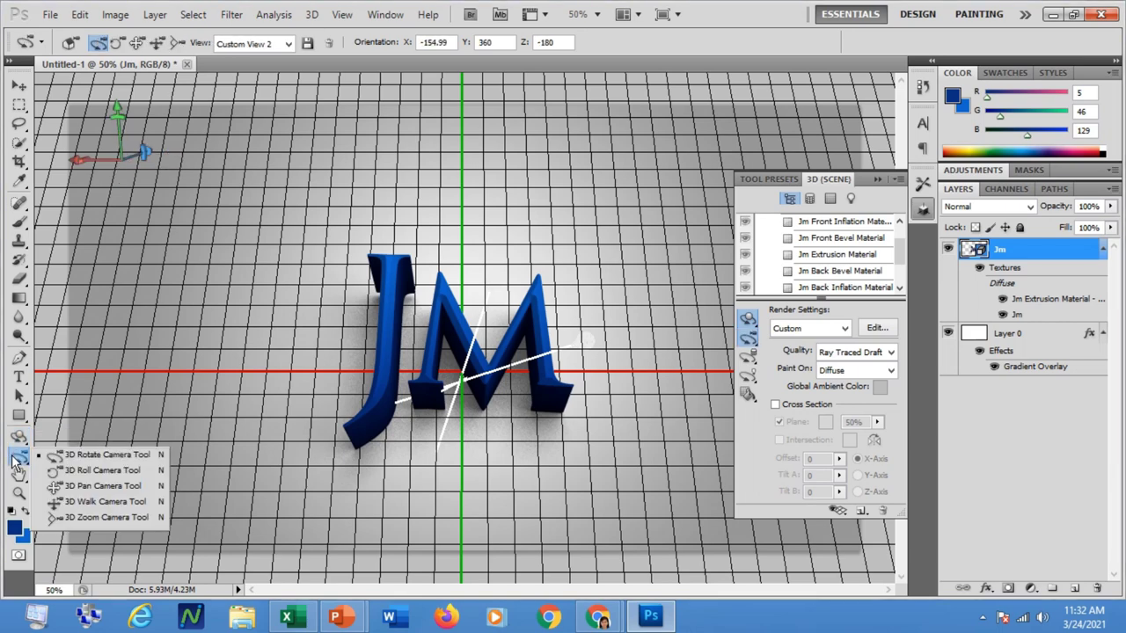
left_click(103, 489)
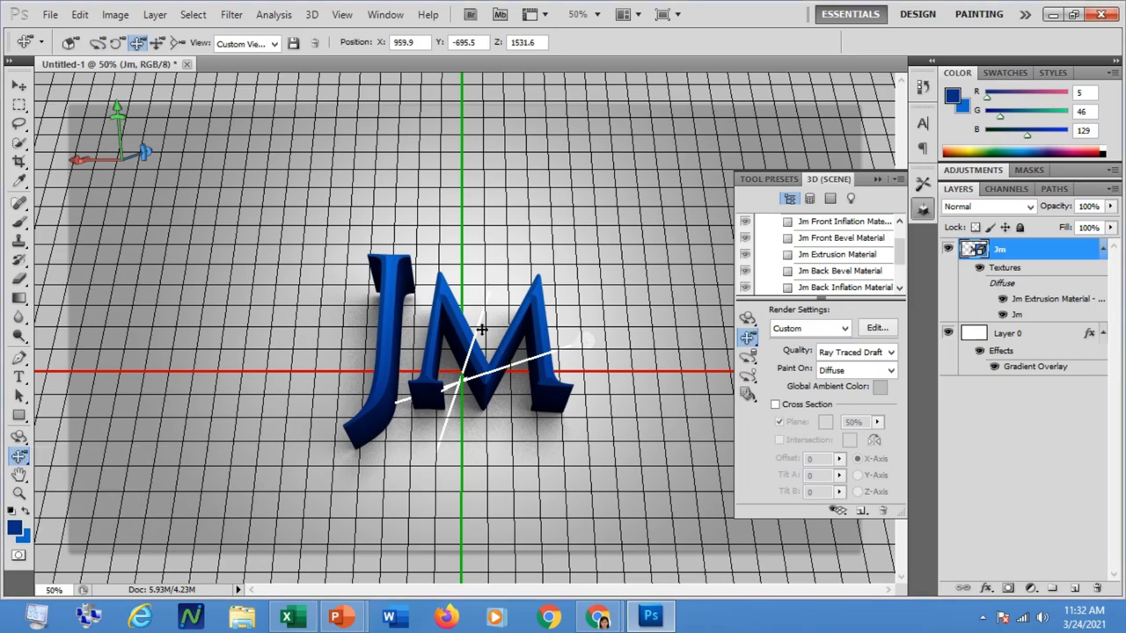
left_click_drag(475, 356, 475, 387)
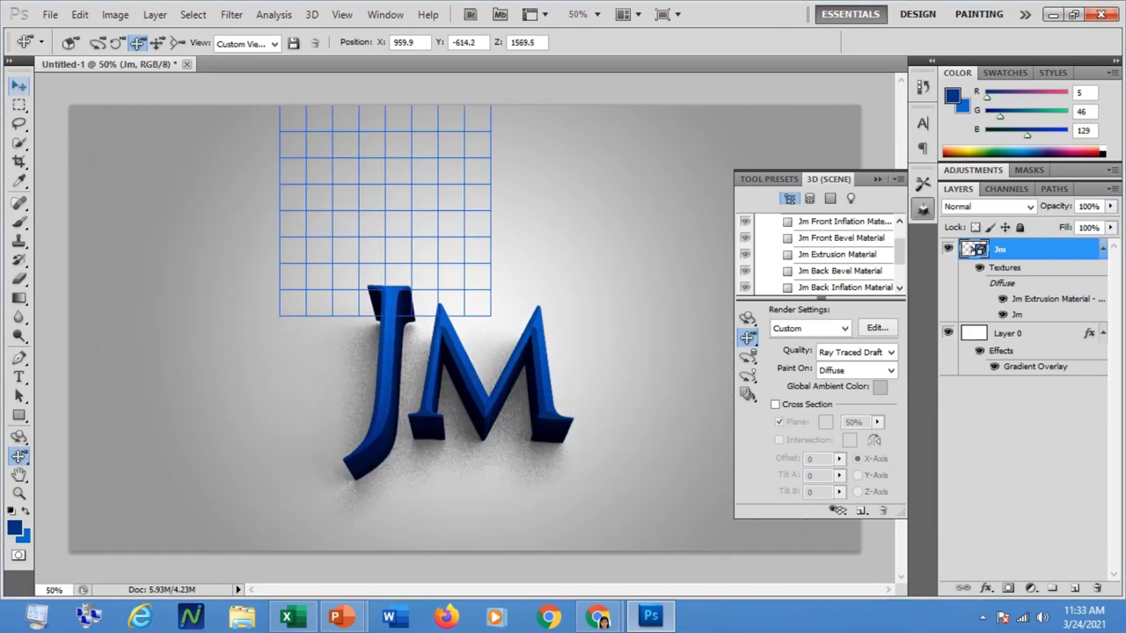
Enlarge the JM text by bringing it forward with the 3D Object Slide tool to about X 986, Y 13, Z -283
left_click(19, 437)
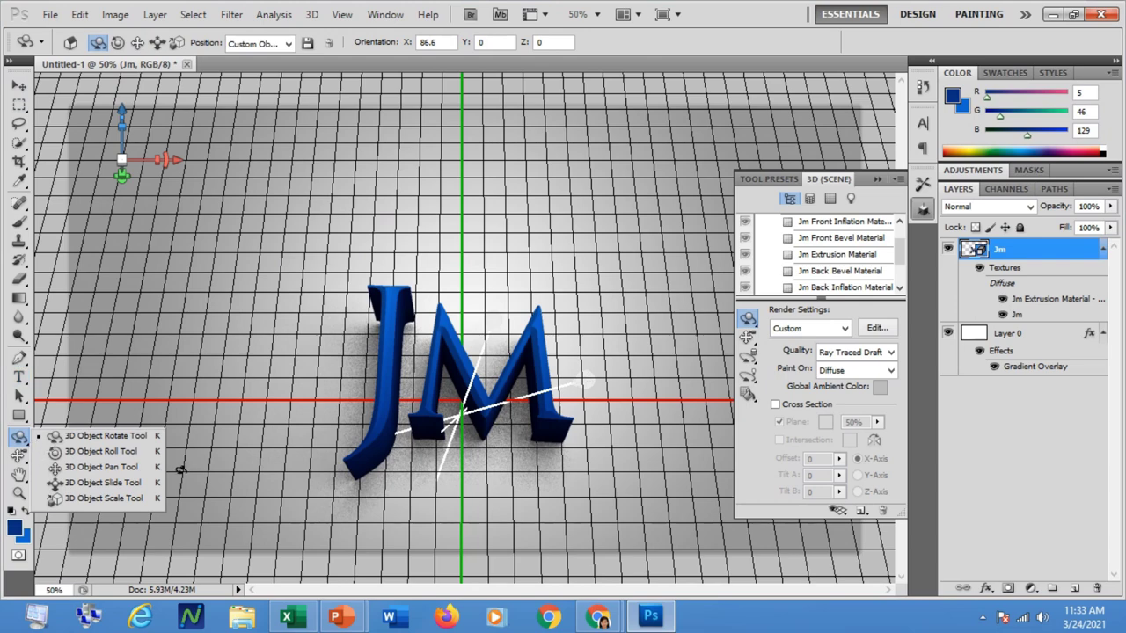
left_click(137, 489)
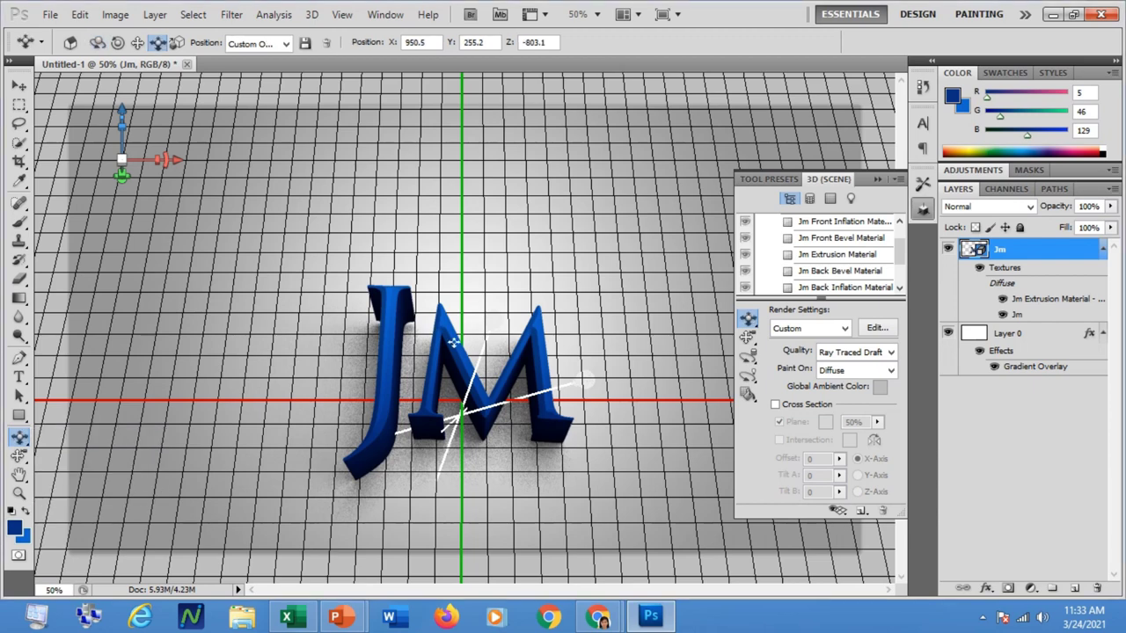
left_click(483, 334)
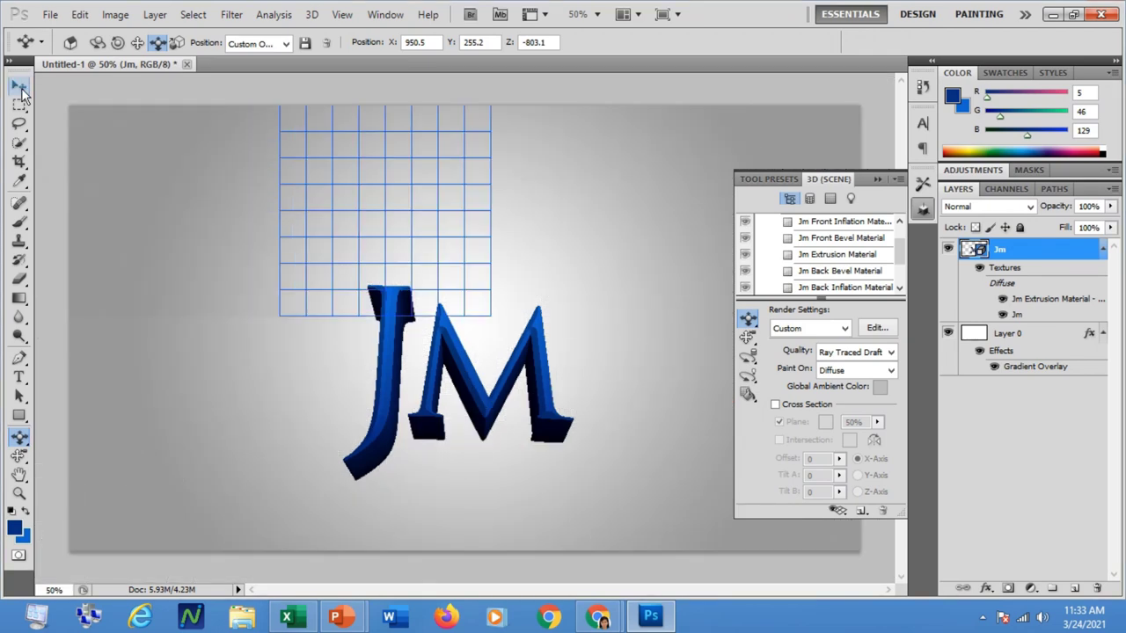
left_click(440, 309)
left_click(463, 330)
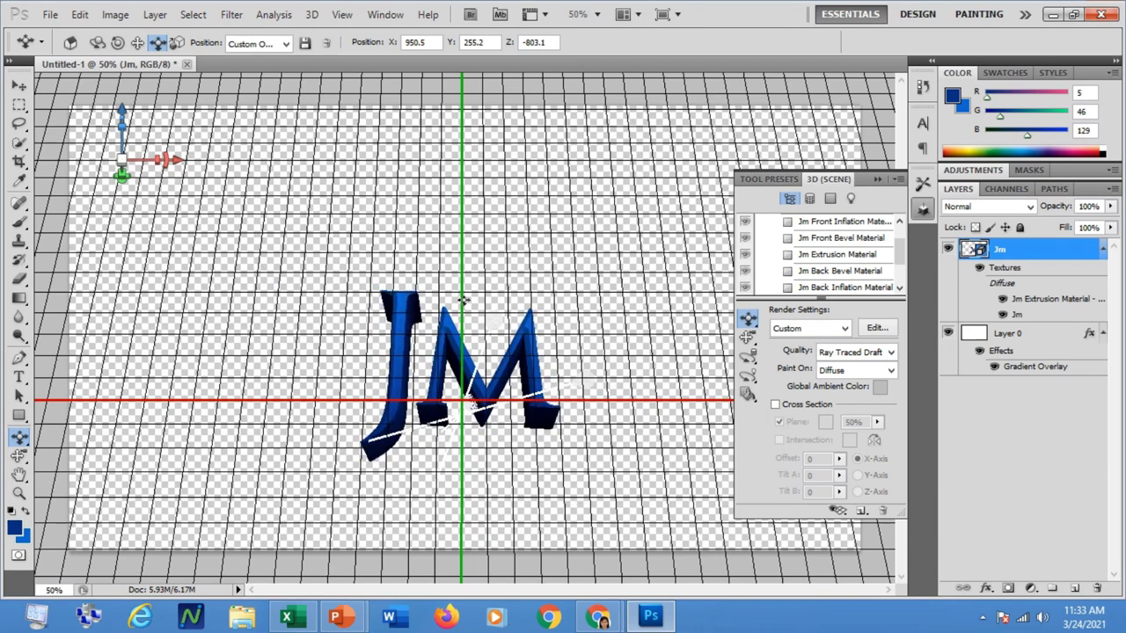
mouse_move(465, 301)
left_mouse_down()
mouse_move(475, 256)
mouse_move(431, 462)
mouse_move(484, 433)
mouse_move(473, 439)
mouse_move(472, 429)
left_mouse_up()
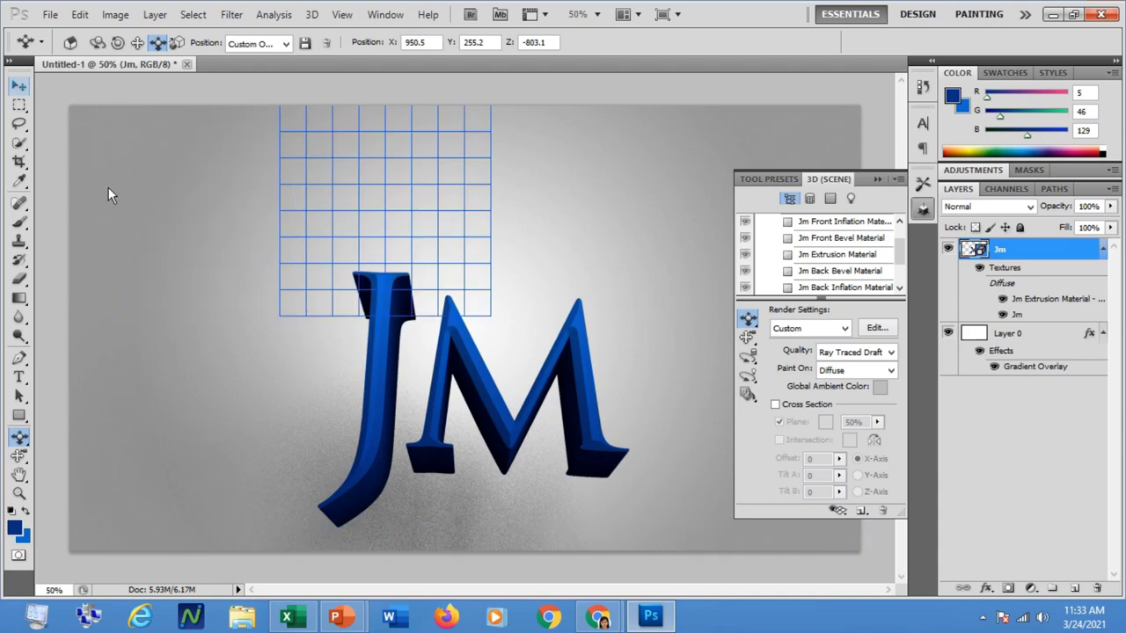
left_click(409, 309)
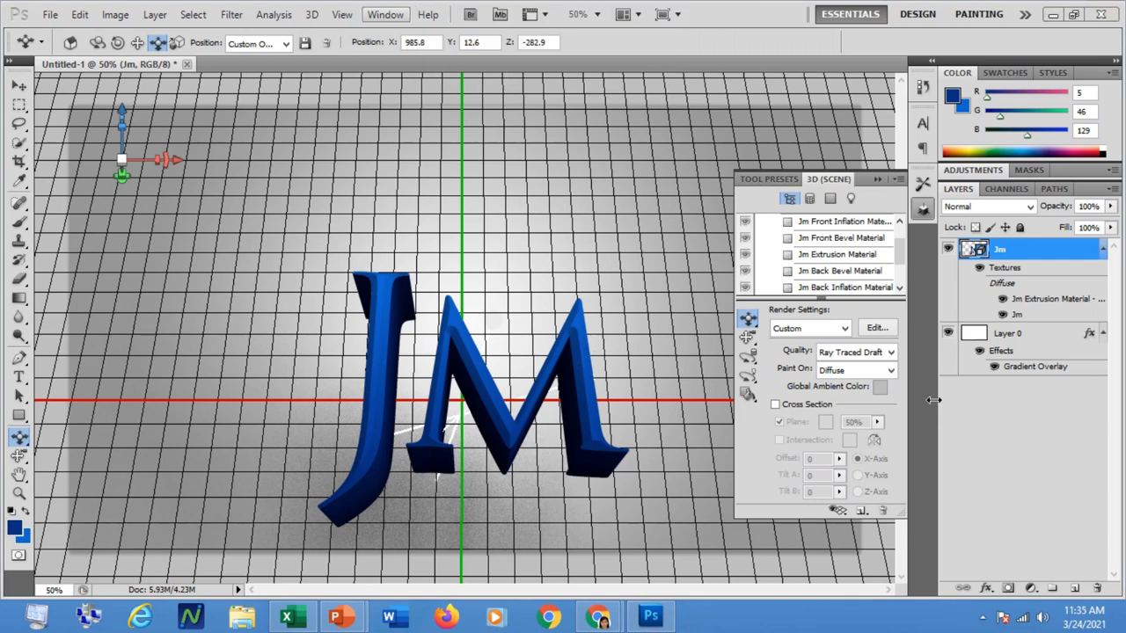
Fine-tune the JM text's placement with the 3D Object Slide tool to about X 967, Y 30, Z -319
left_click(893, 353)
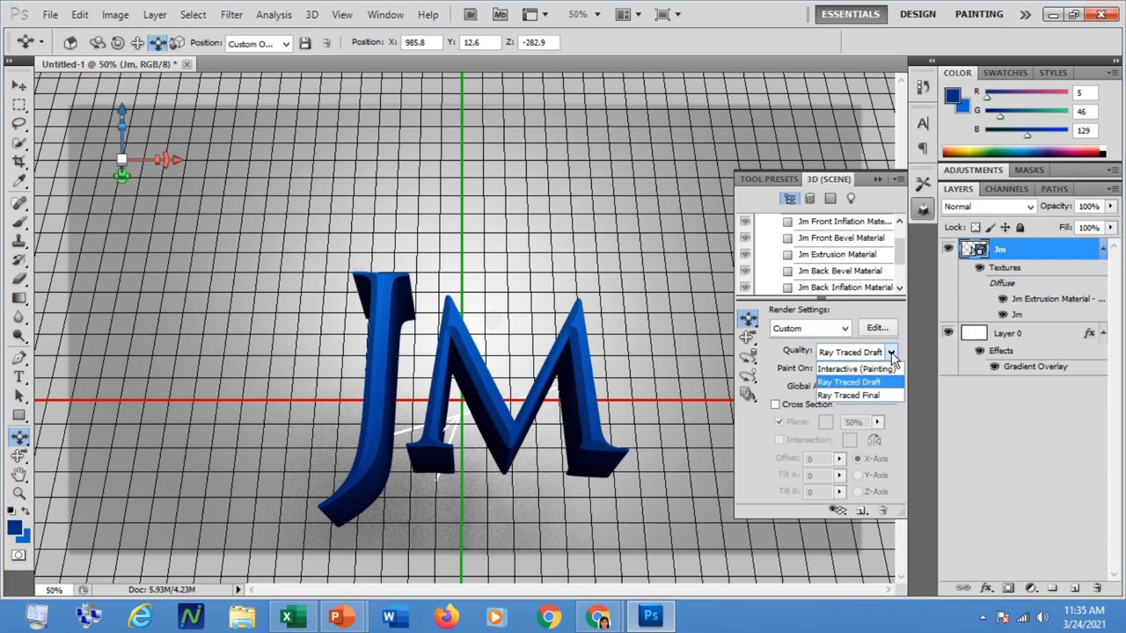
left_click(754, 437)
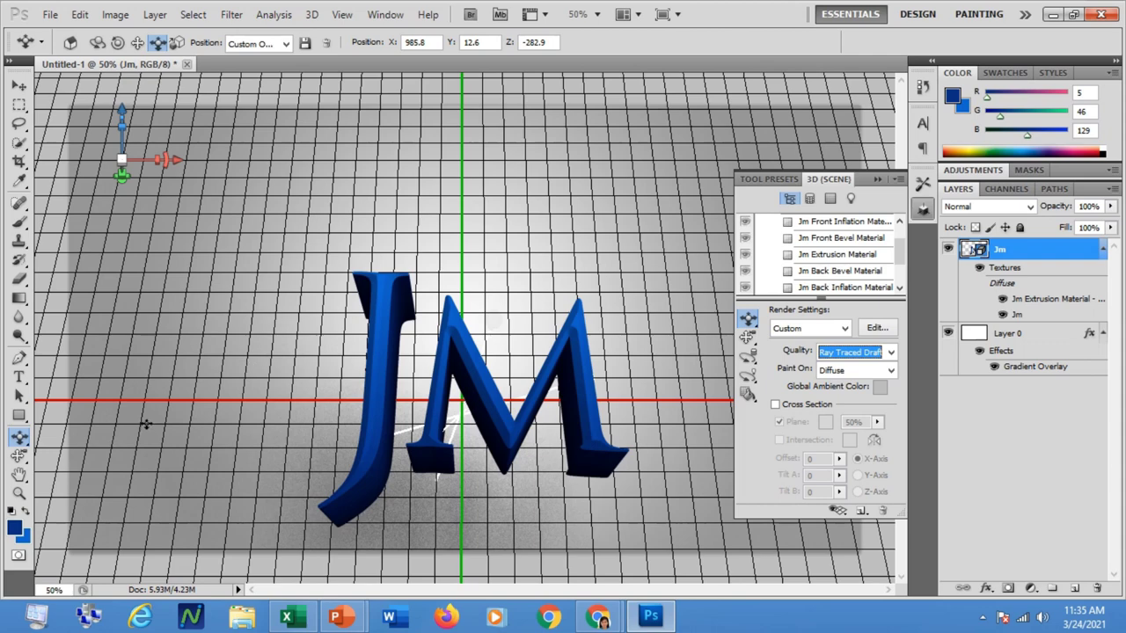
left_click(19, 442)
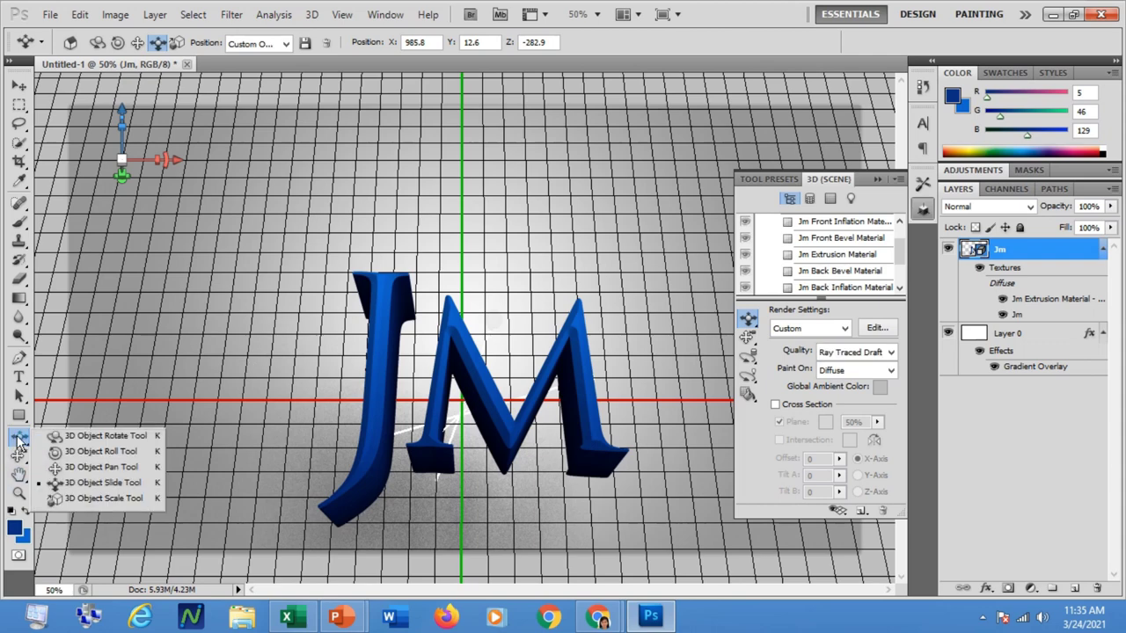
left_click(112, 484)
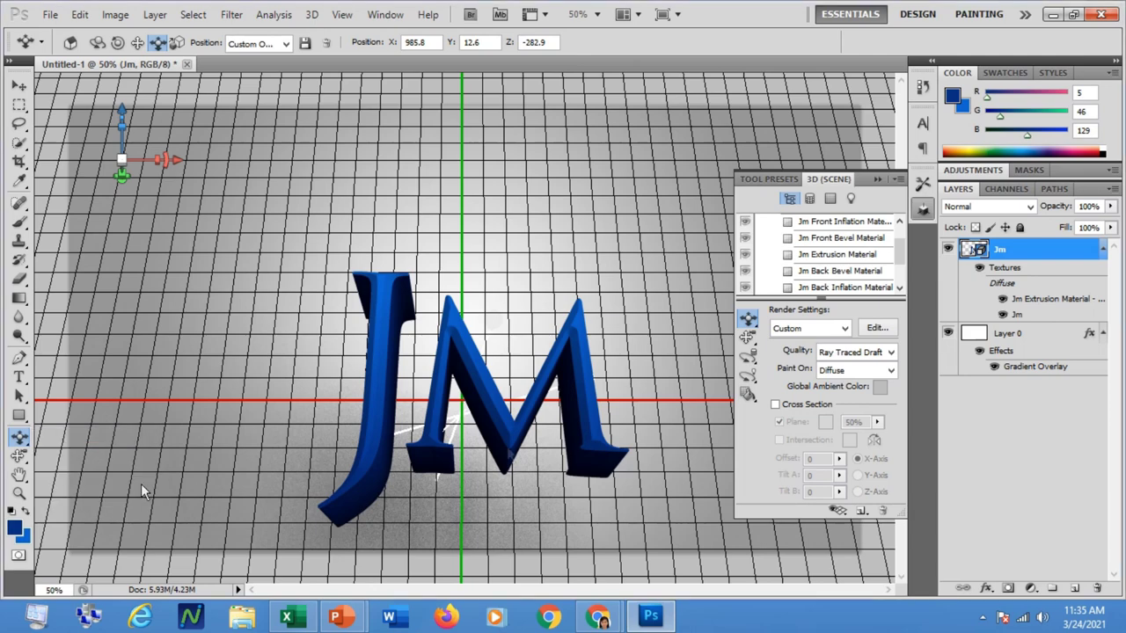
mouse_move(487, 396)
left_mouse_down()
mouse_move(493, 435)
mouse_move(493, 398)
left_mouse_up()
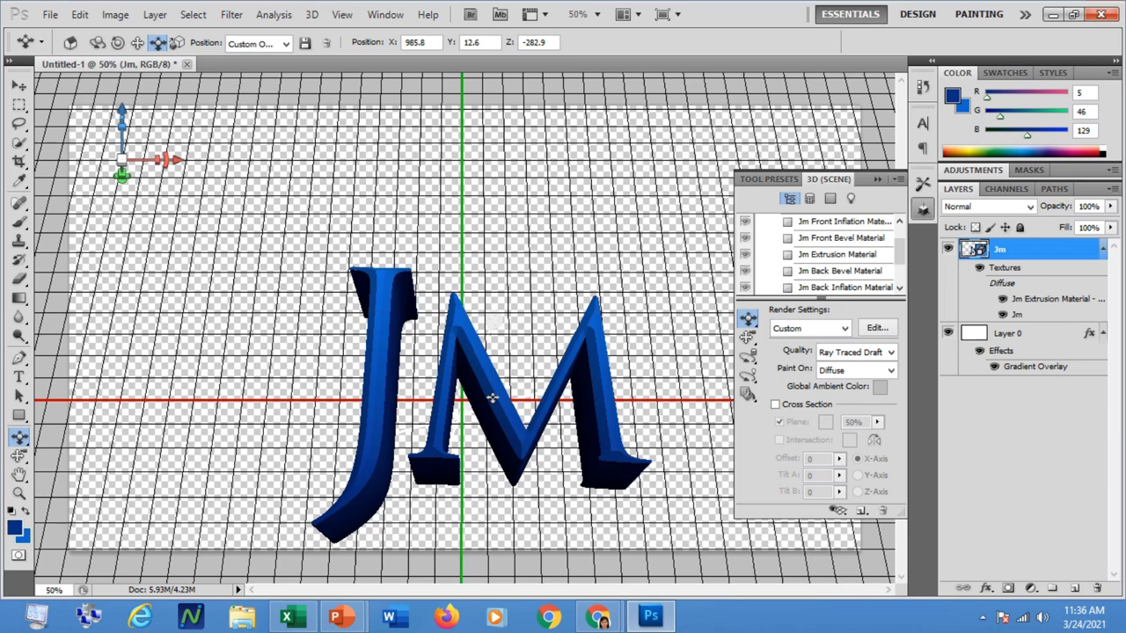
left_click_drag(491, 398, 482, 332)
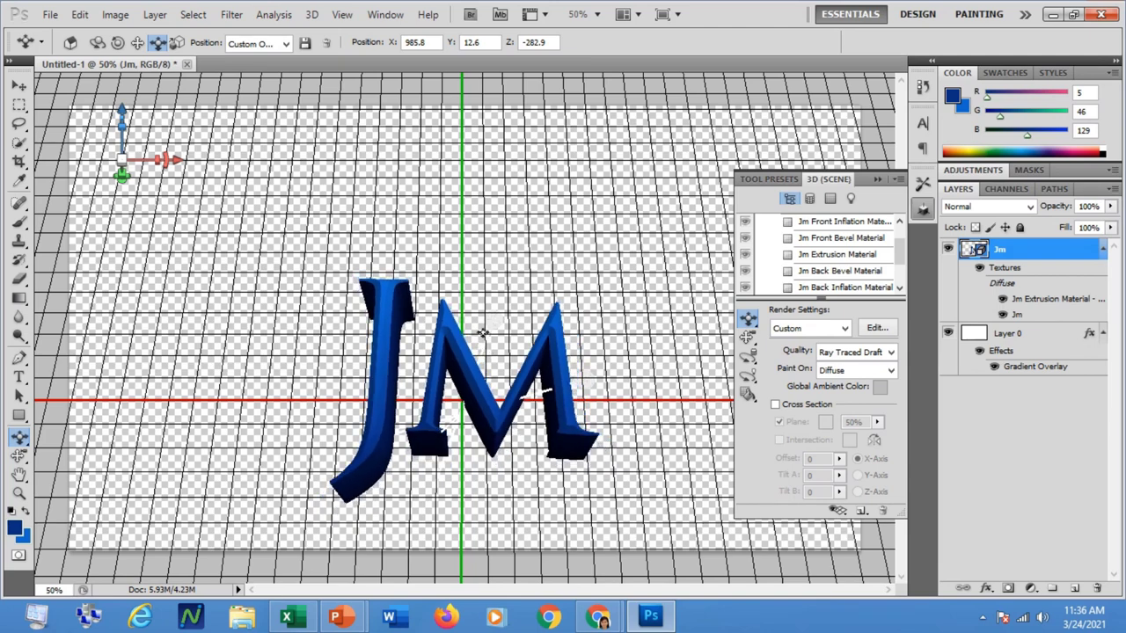
left_click_drag(482, 332, 482, 367)
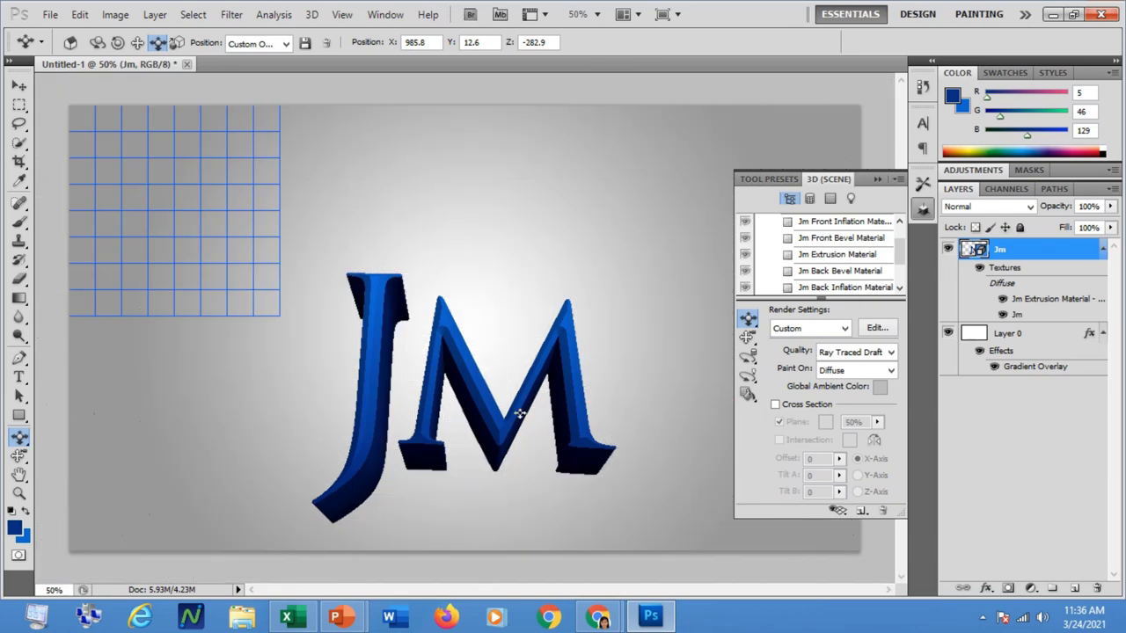
Set the 3D scene's render quality to Ray Traced Final, switch to the Move tool and hide the 3D scene settings
left_click(891, 354)
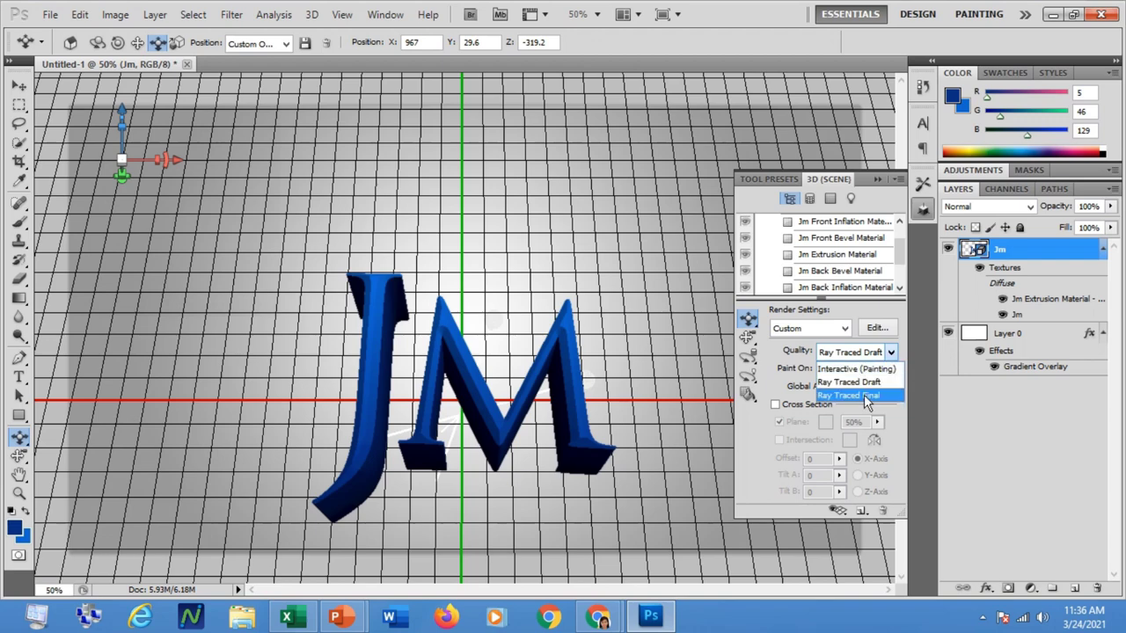
left_click(868, 397)
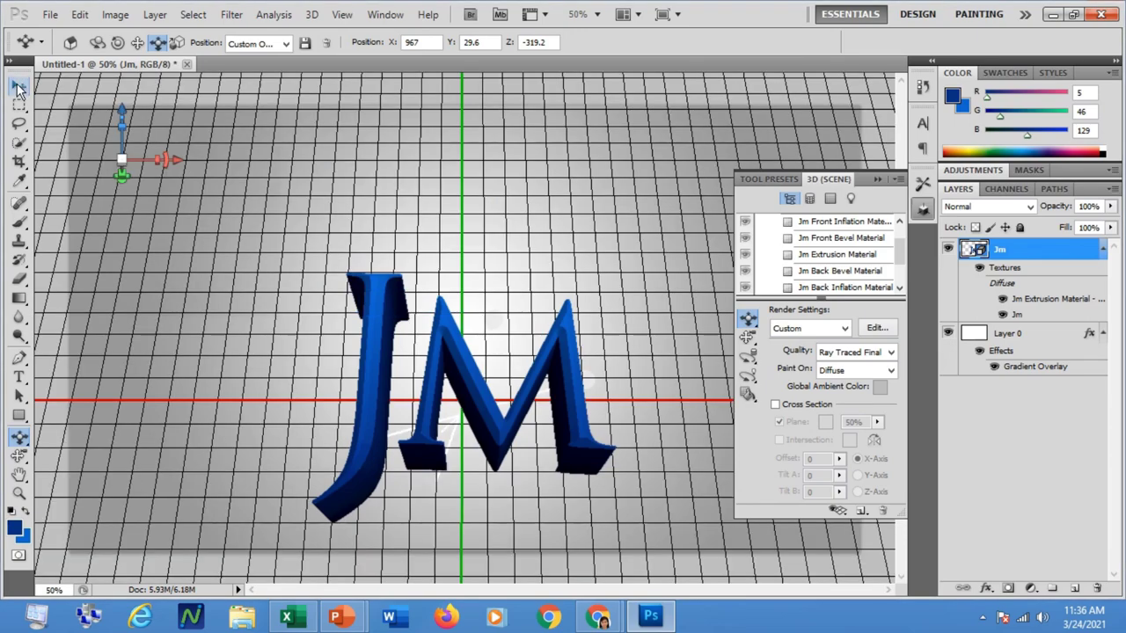
left_click(20, 88)
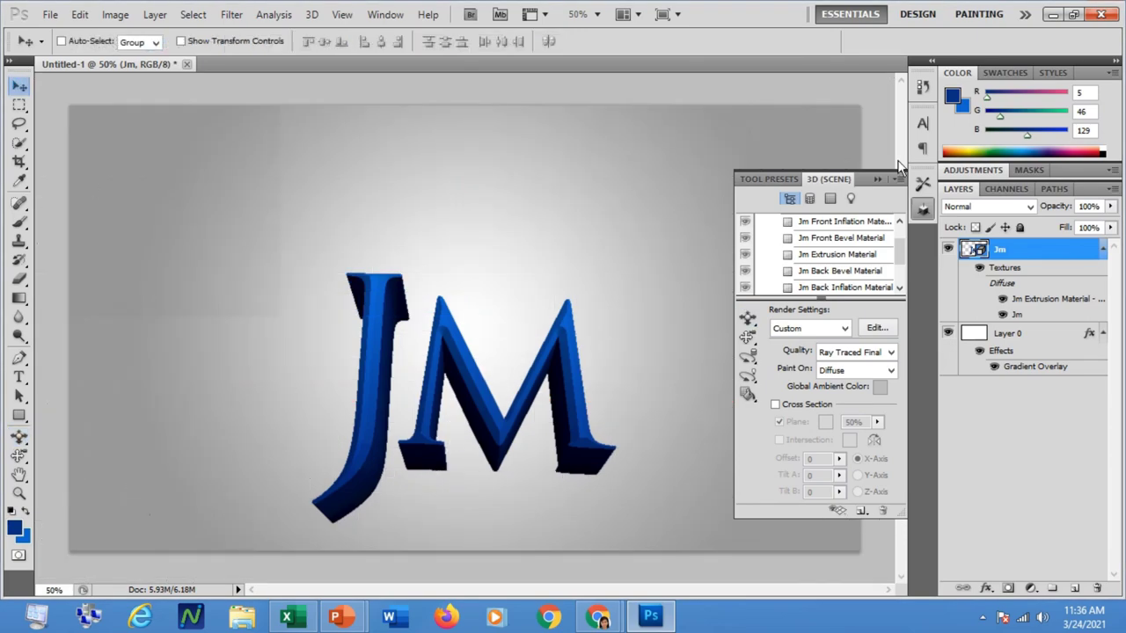
left_click(922, 211)
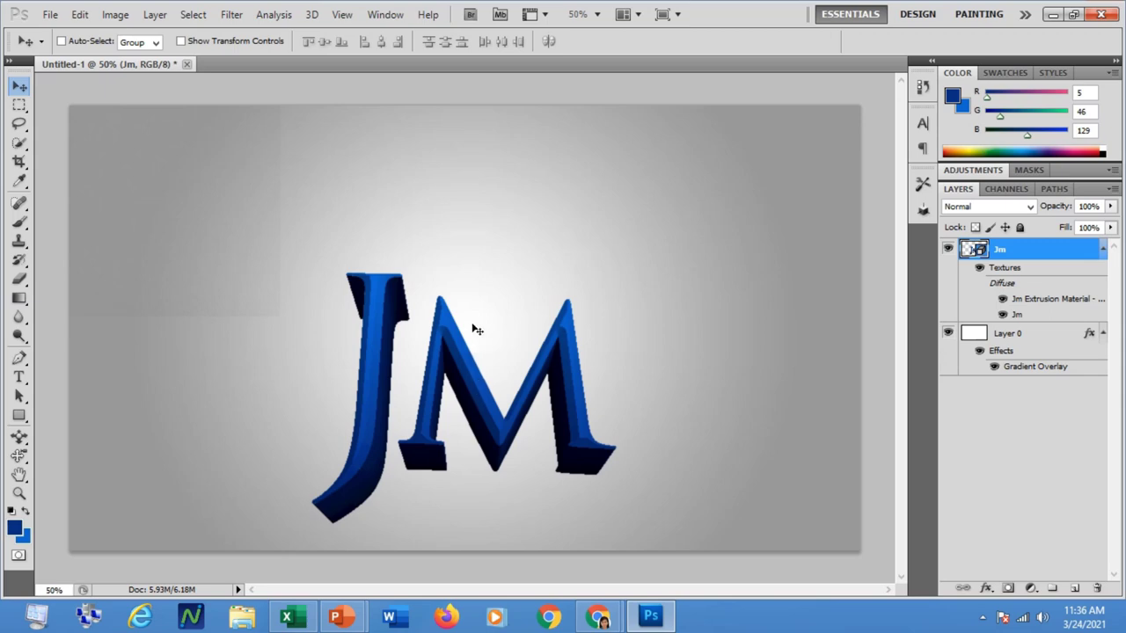